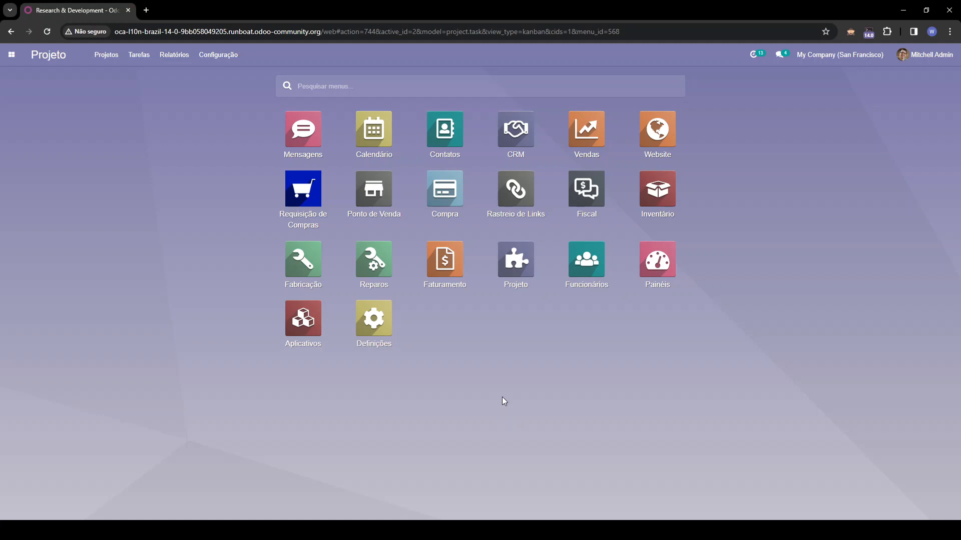
# - In the Research & Development project, unfold the Concluído and Cancelado columns and move the Unit Testing task to Em Progresso
pyautogui.click(511, 282)
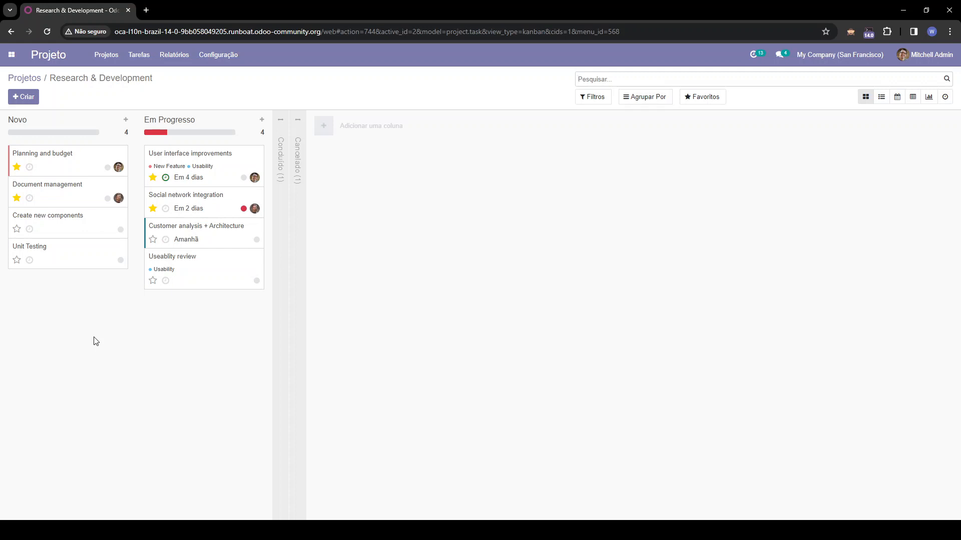
pyautogui.click(278, 306)
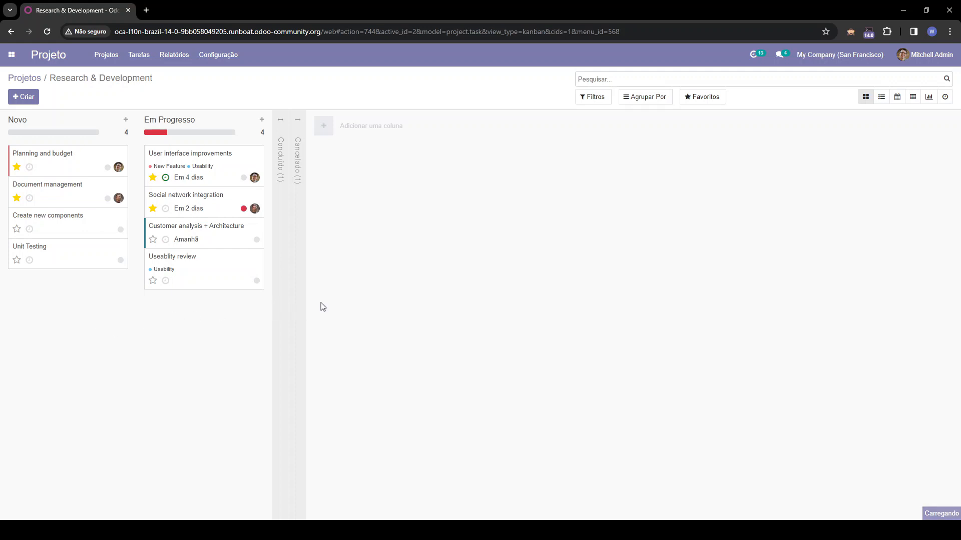
pyautogui.click(420, 310)
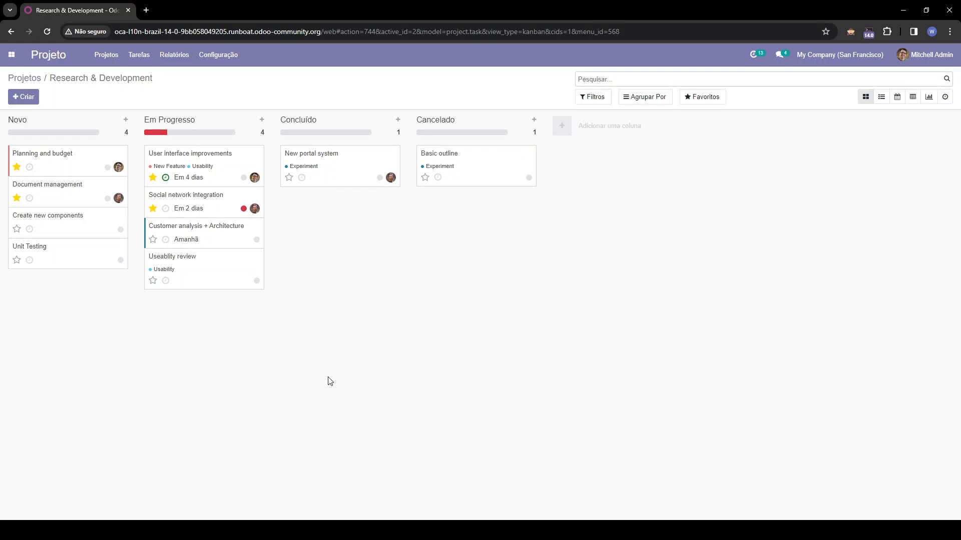
pyautogui.moveTo(71, 255); pyautogui.dragTo(198, 306)
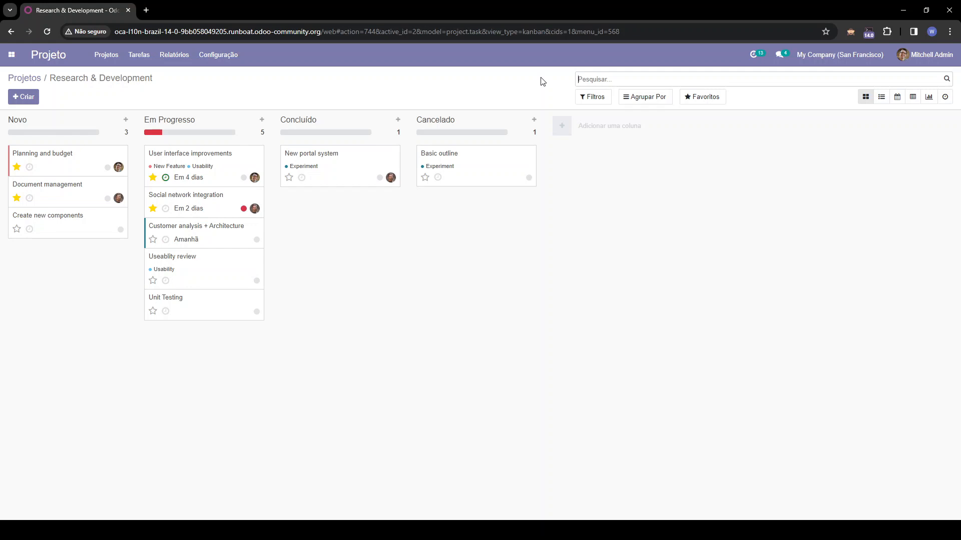
# - Search the board's task titles for "interface" and clear the search
pyautogui.write('inter')
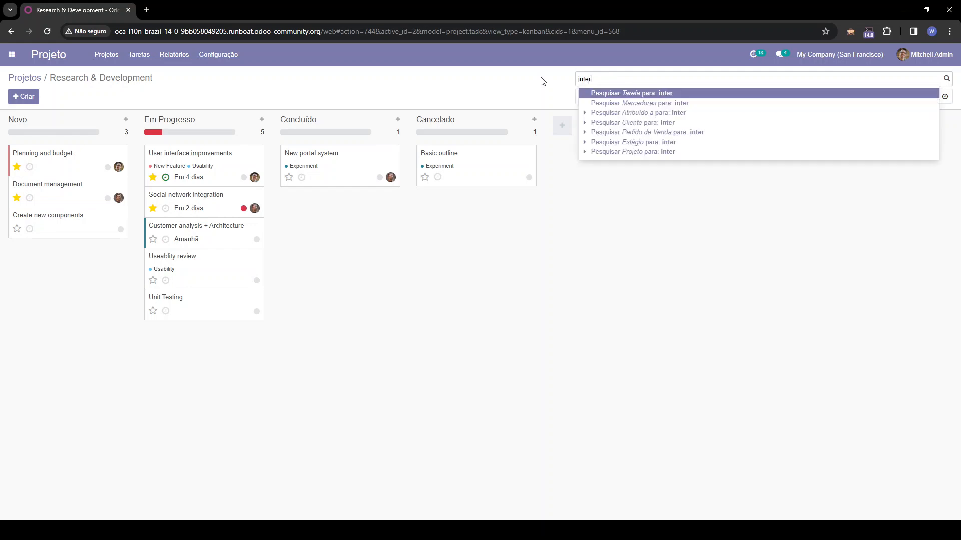
pyautogui.write('face')
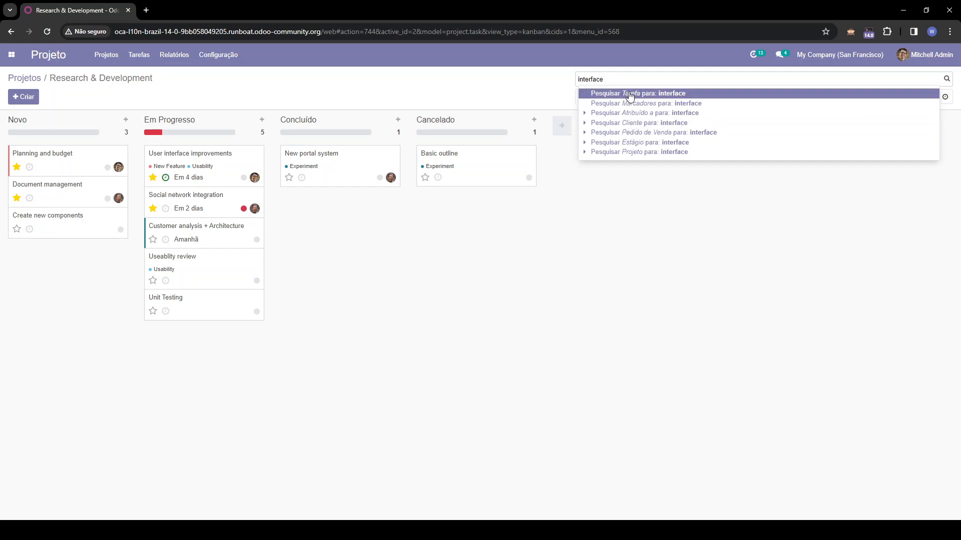
pyautogui.click(691, 95)
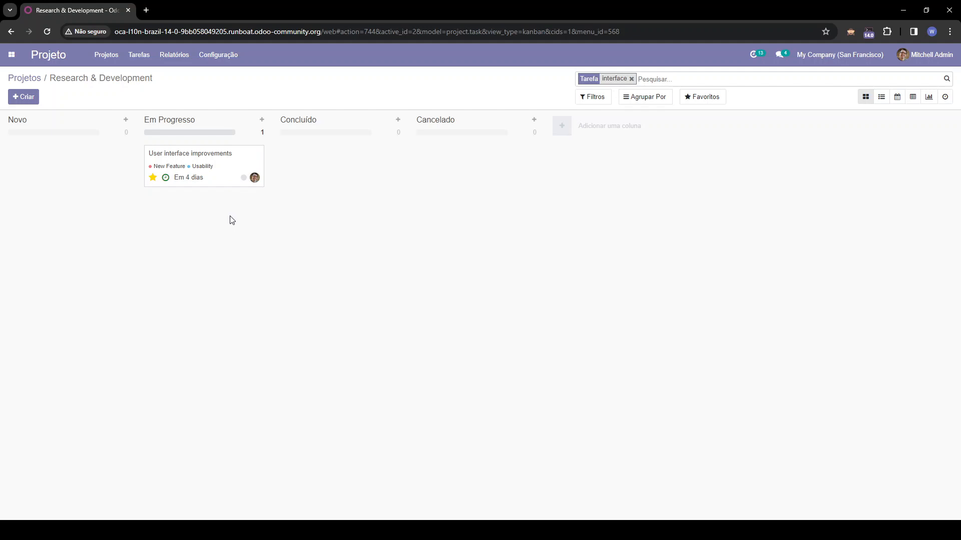
pyautogui.click(631, 79)
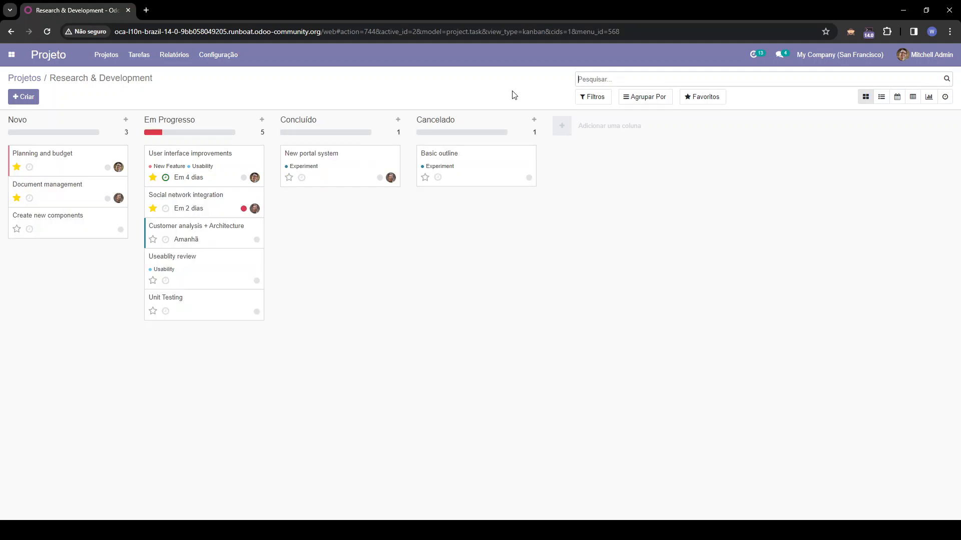
# - Filter the board by Minhas Tarefas, Tarefas Seguidas and Não atribuído one after another, removing each filter again
pyautogui.click(587, 99)
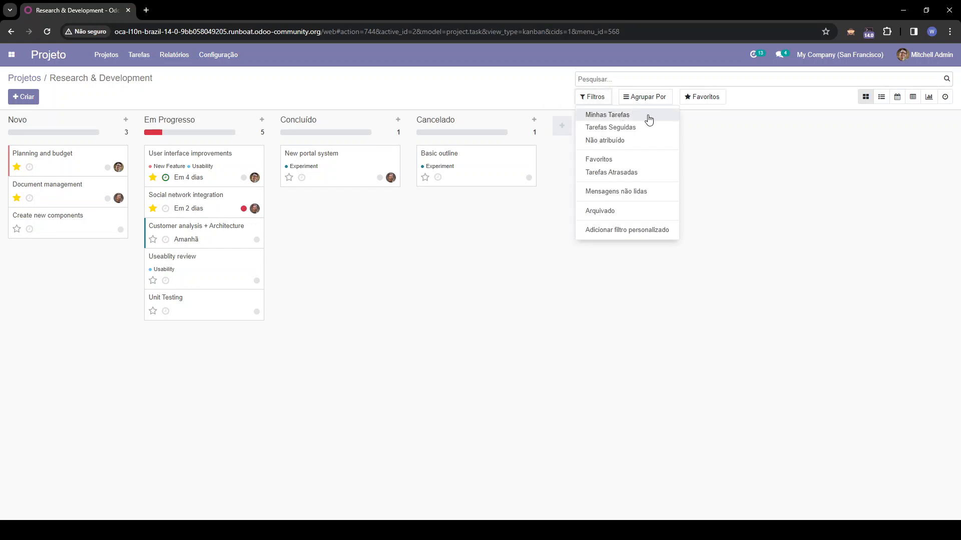
pyautogui.click(649, 120)
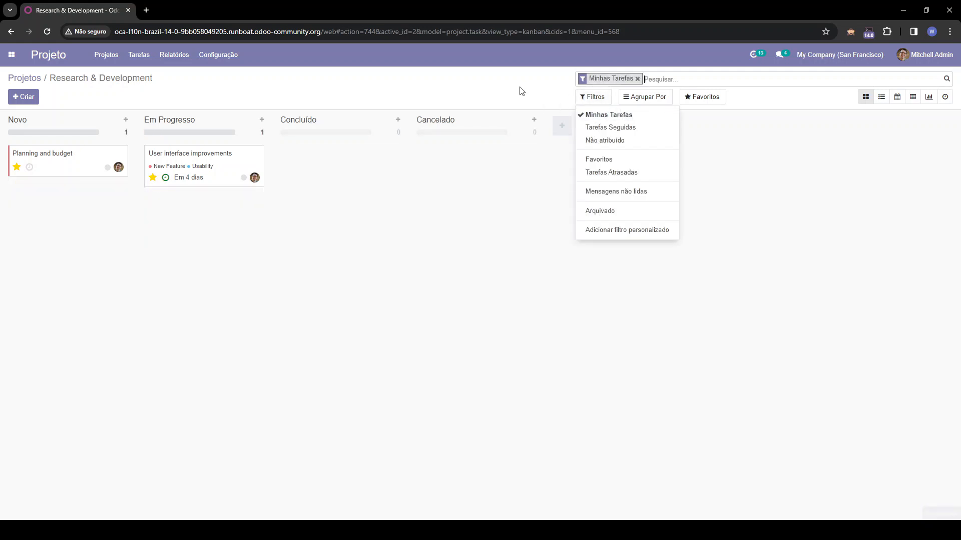
pyautogui.click(621, 114)
pyautogui.click(622, 127)
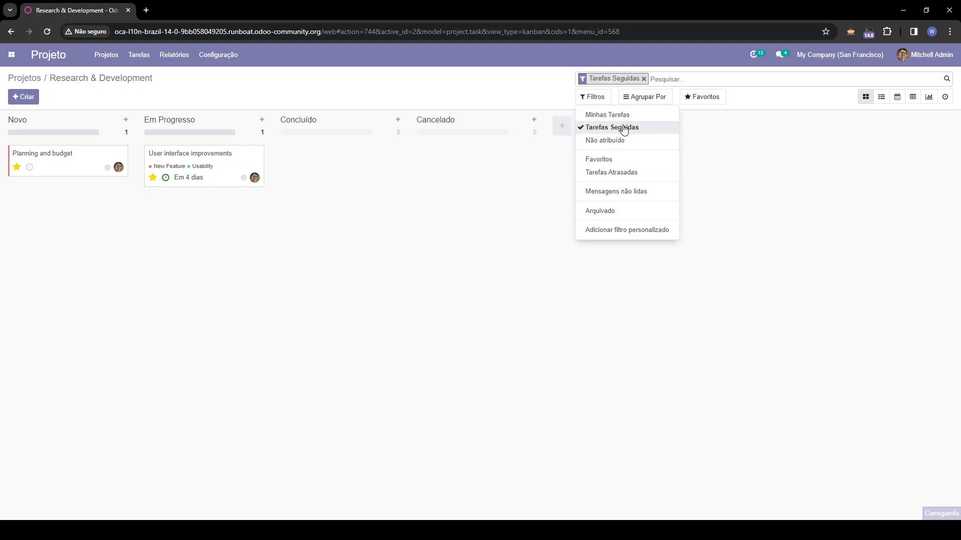
pyautogui.click(622, 128)
pyautogui.click(619, 142)
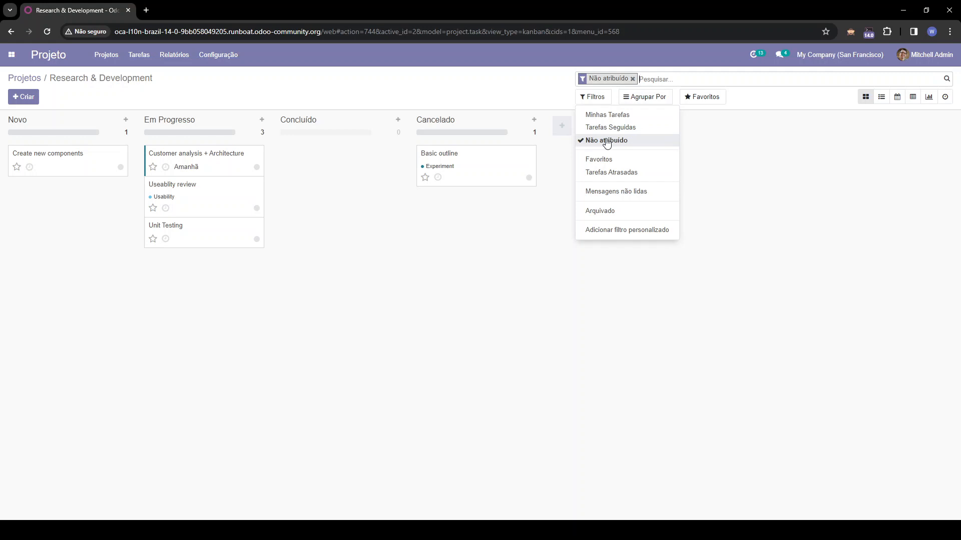
pyautogui.click(606, 141)
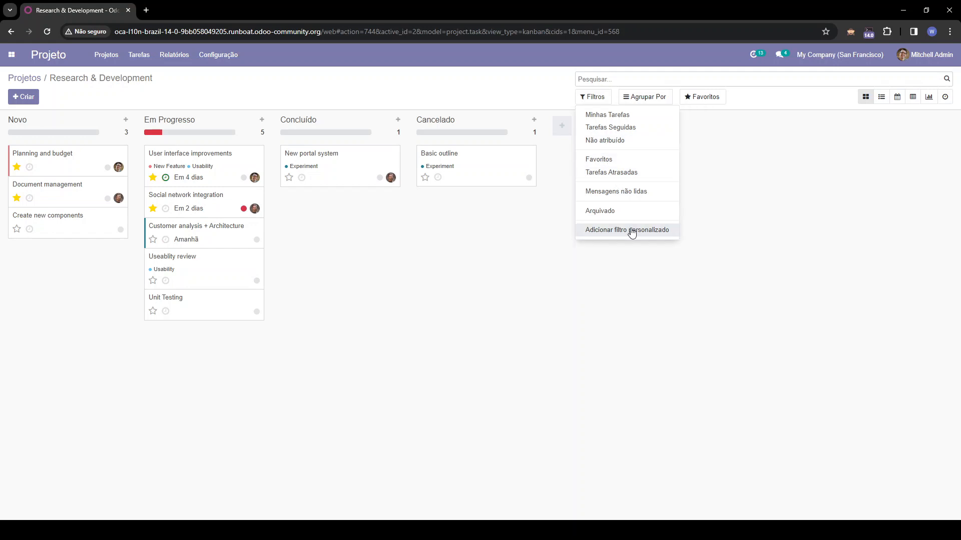
# - Apply a custom filter for tasks whose Prazo Final está definido and deactivate it again
pyautogui.click(632, 231)
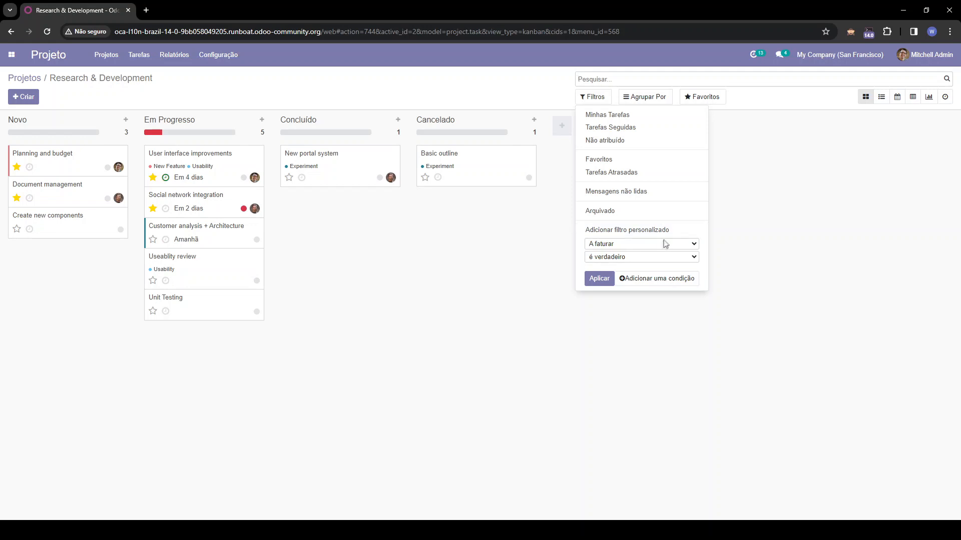
pyautogui.click(640, 316)
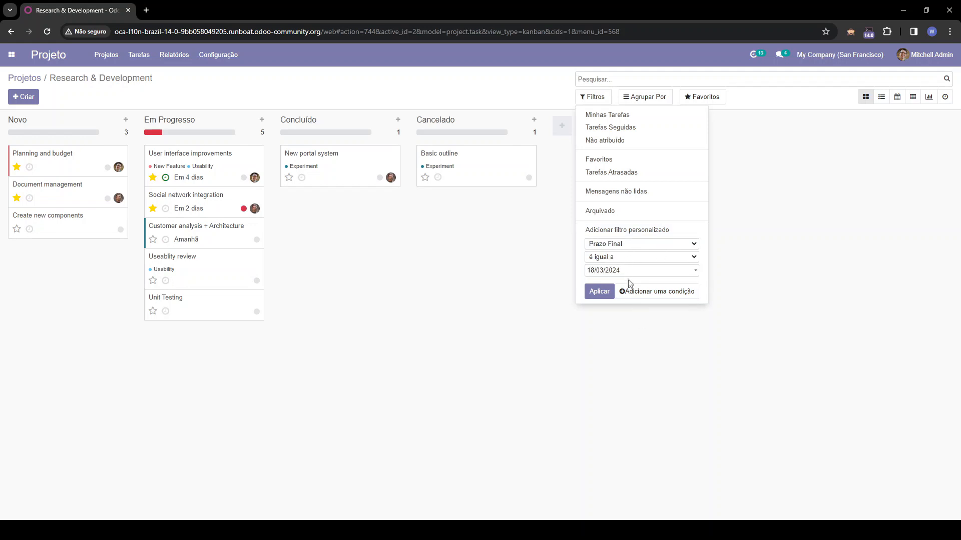
pyautogui.click(626, 326)
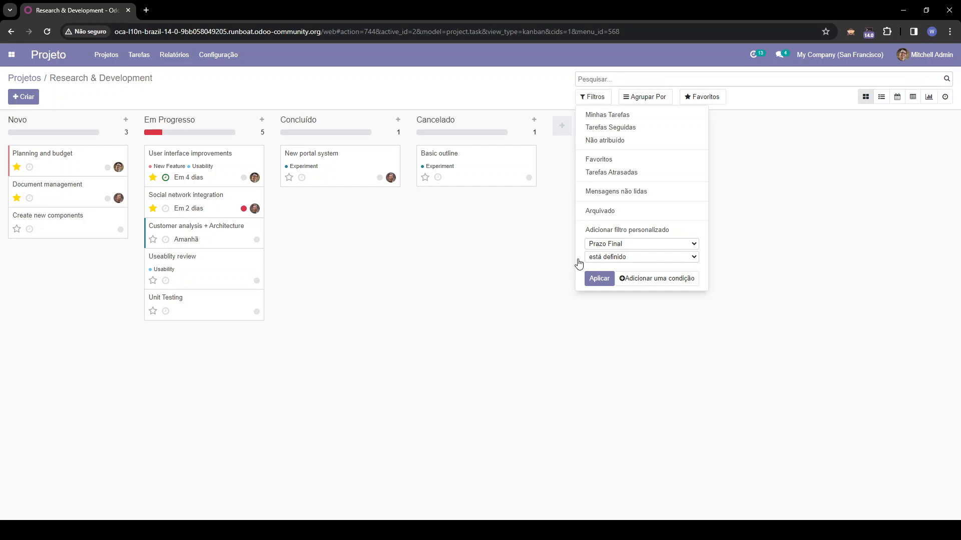
pyautogui.click(595, 279)
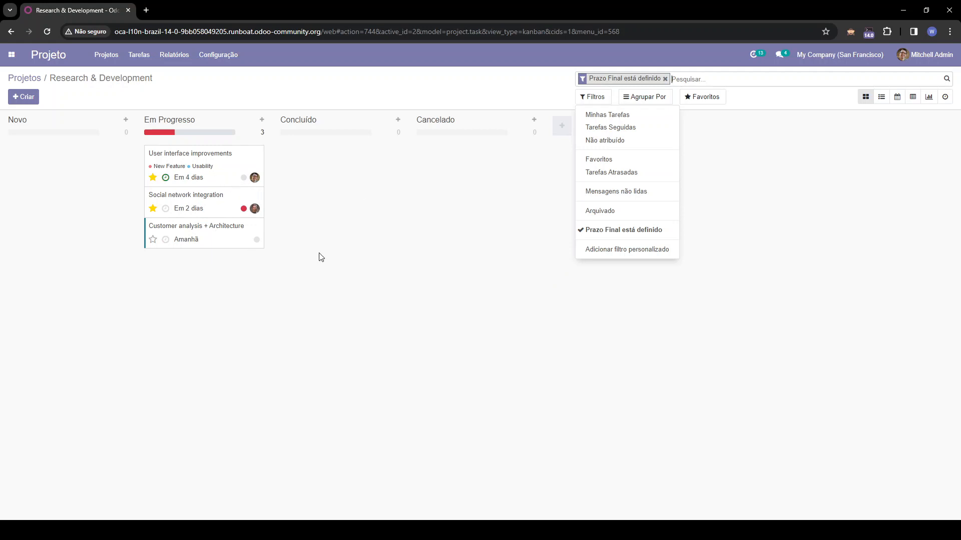
pyautogui.click(629, 233)
# - Apply a custom filter for tasks whose Prazo Final é igual a 19/03/2024 and remove it from the search
pyautogui.click(628, 250)
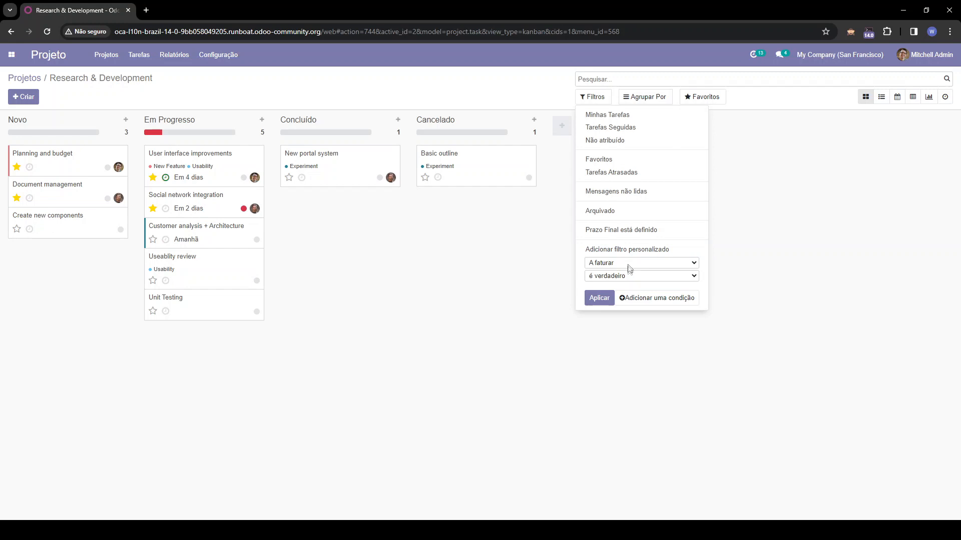
pyautogui.click(621, 333)
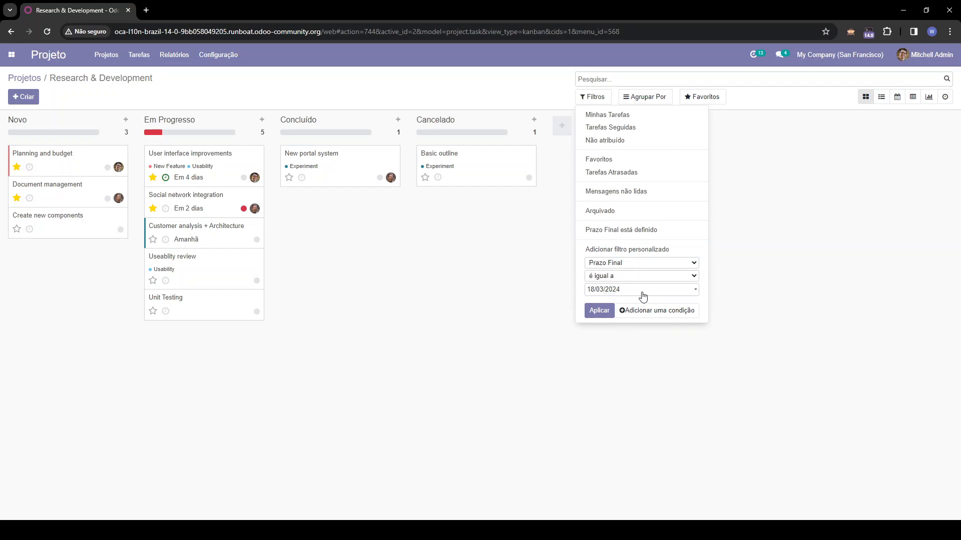
pyautogui.click(636, 289)
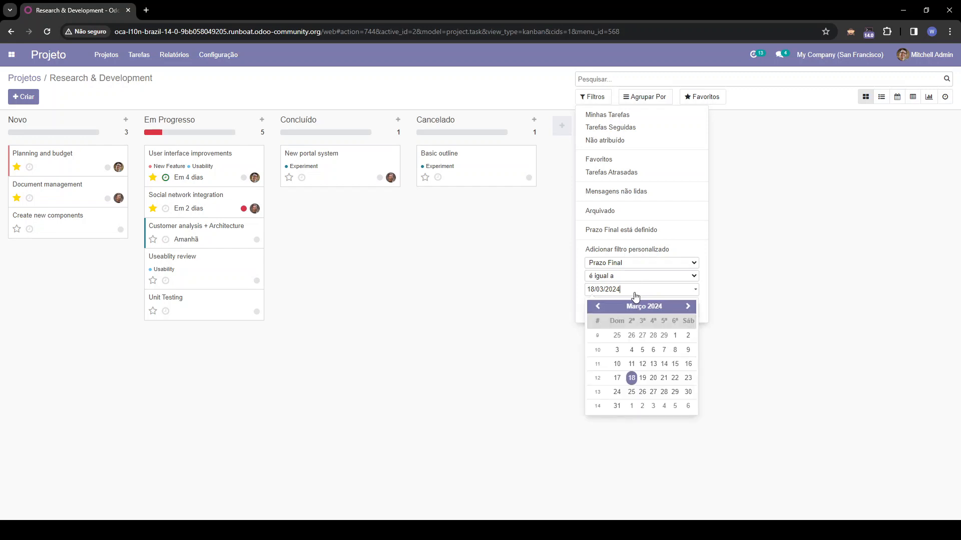
pyautogui.click(642, 378)
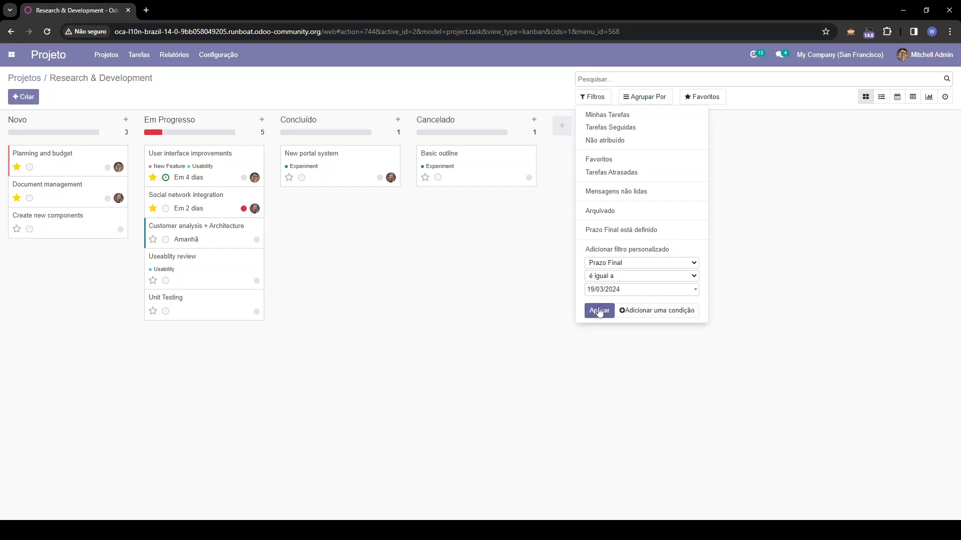
pyautogui.click(598, 313)
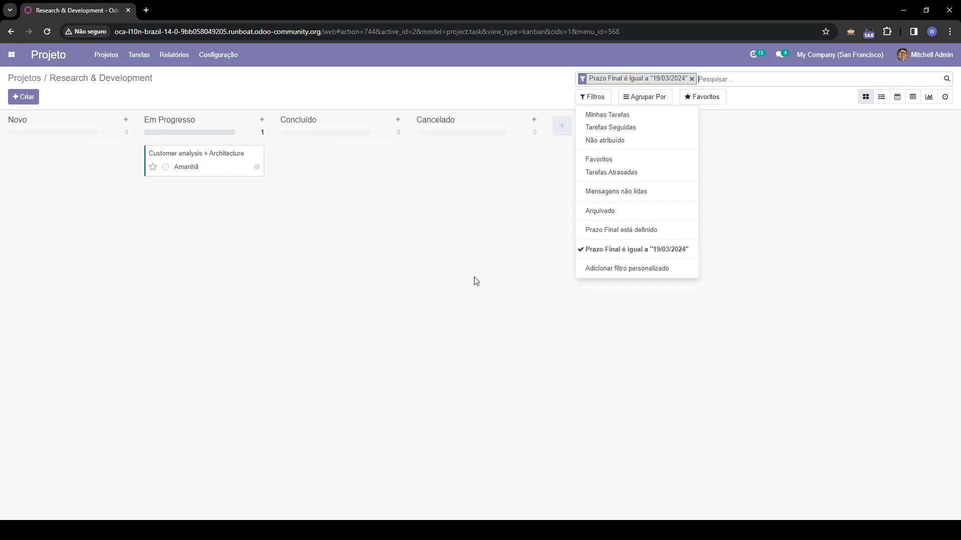
pyautogui.click(398, 259)
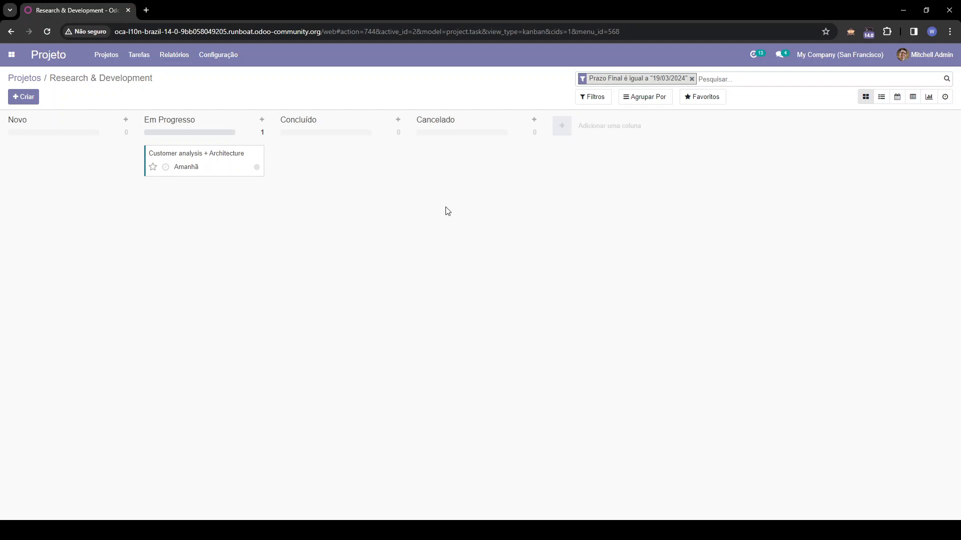
pyautogui.click(692, 79)
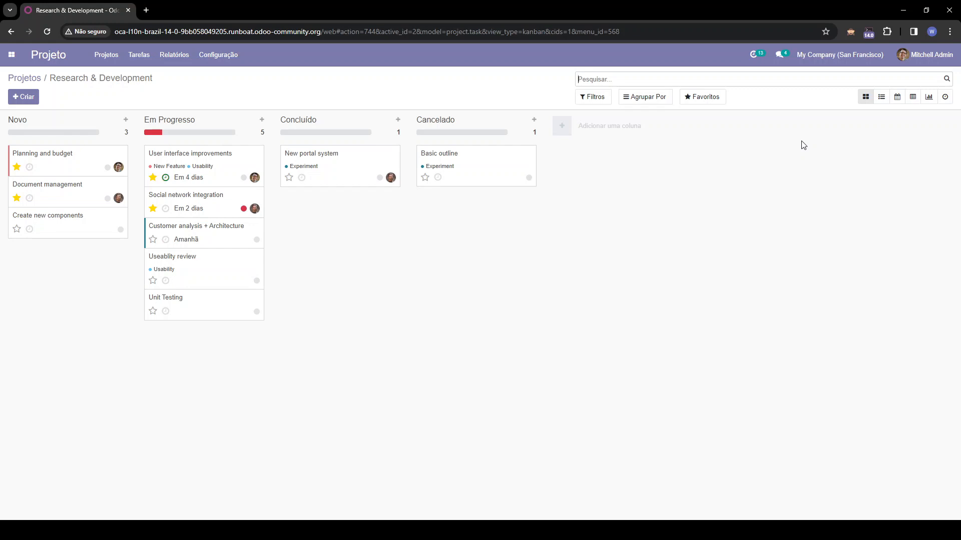
# - Show the tasks as a list grouped by Estágio and expand the Novo, Em Progresso, Concluído and Cancelado groups
pyautogui.click(881, 98)
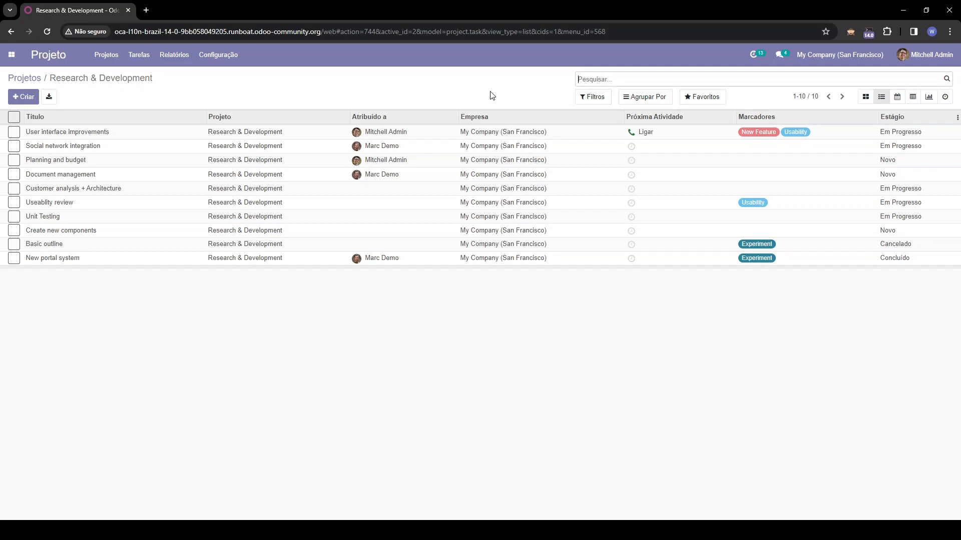
pyautogui.click(636, 99)
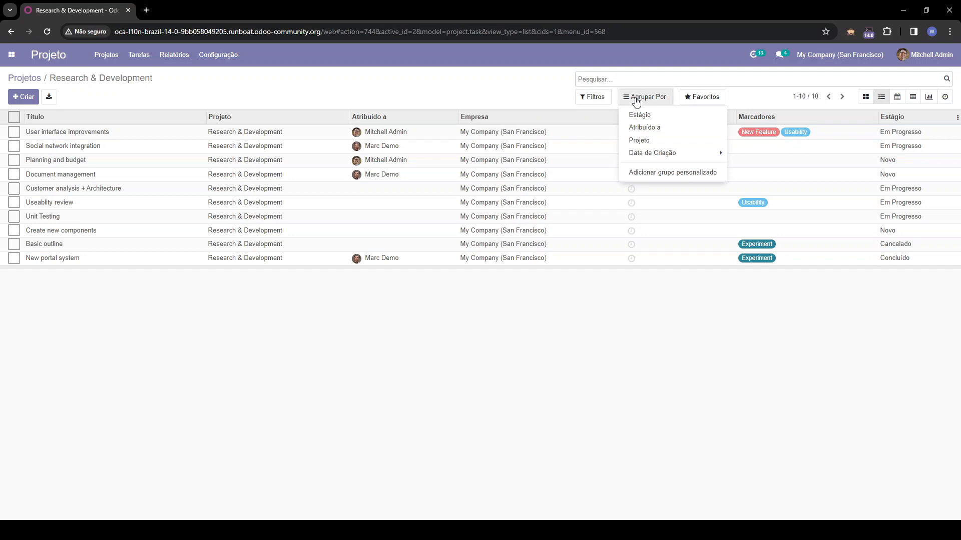
pyautogui.click(650, 116)
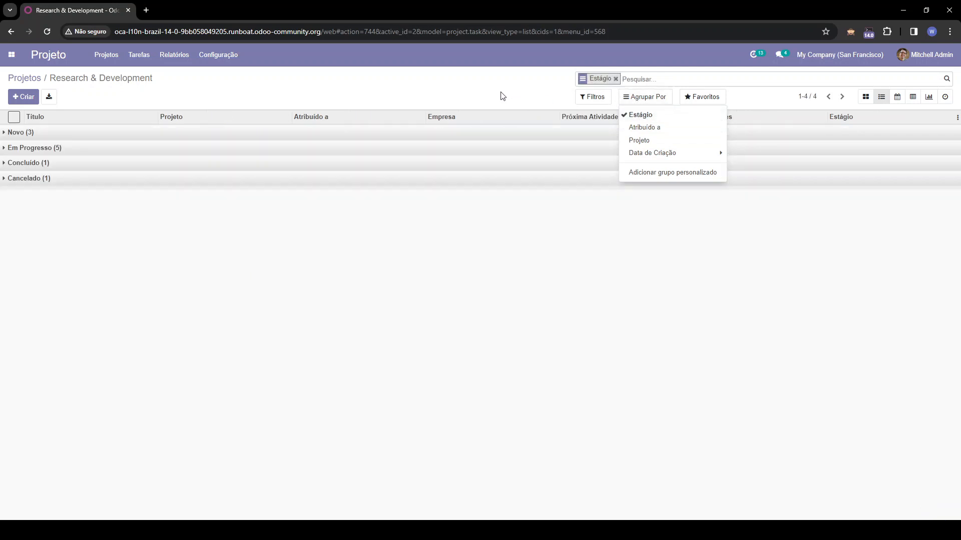
pyautogui.click(503, 96)
pyautogui.click(123, 134)
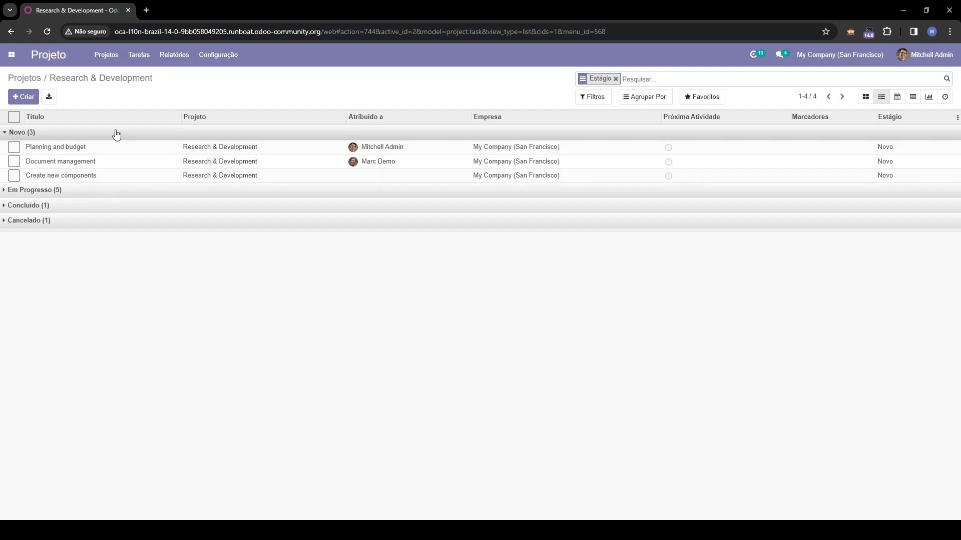
pyautogui.click(116, 195)
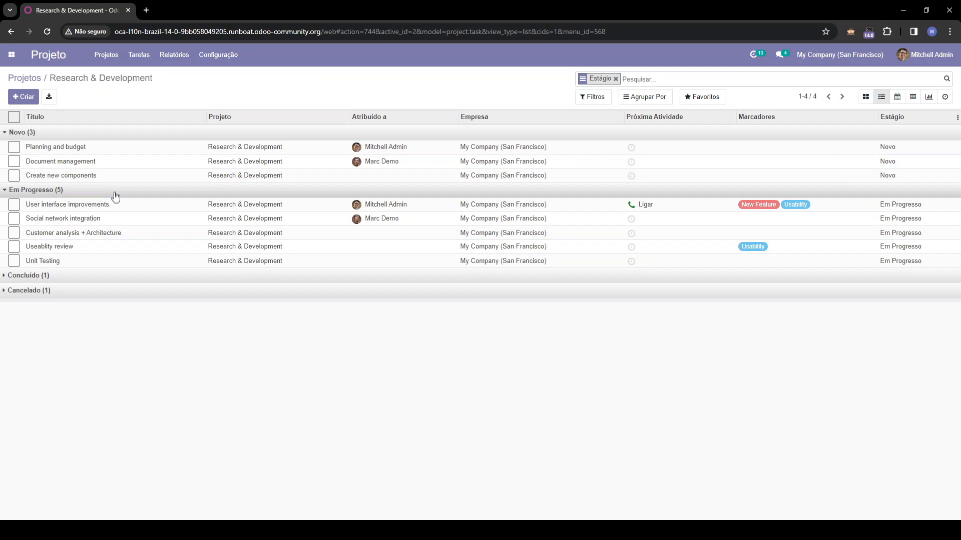
pyautogui.click(92, 277)
pyautogui.click(89, 306)
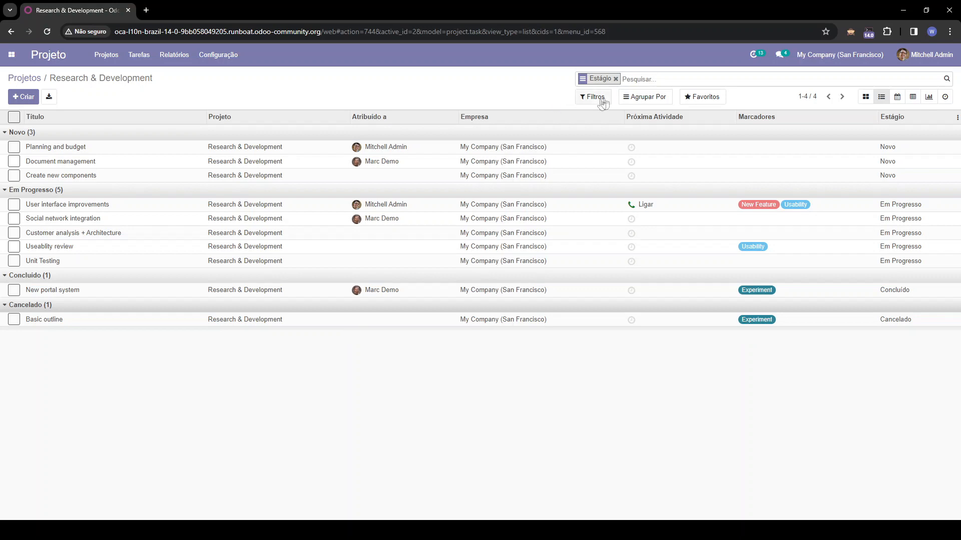
# - Replace the Estágio grouping with Atribuído a and expand the administrator's group of tasks
pyautogui.click(616, 79)
pyautogui.click(646, 98)
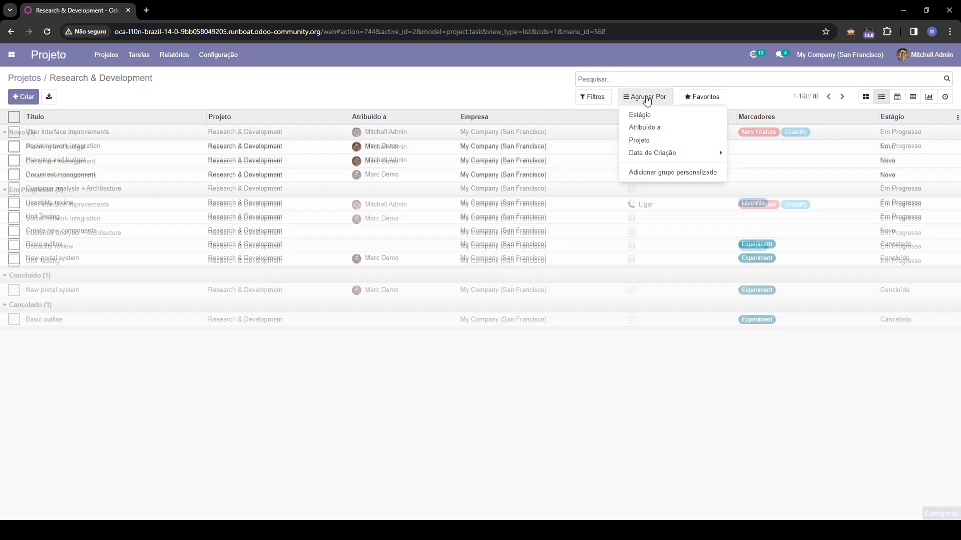
pyautogui.click(661, 131)
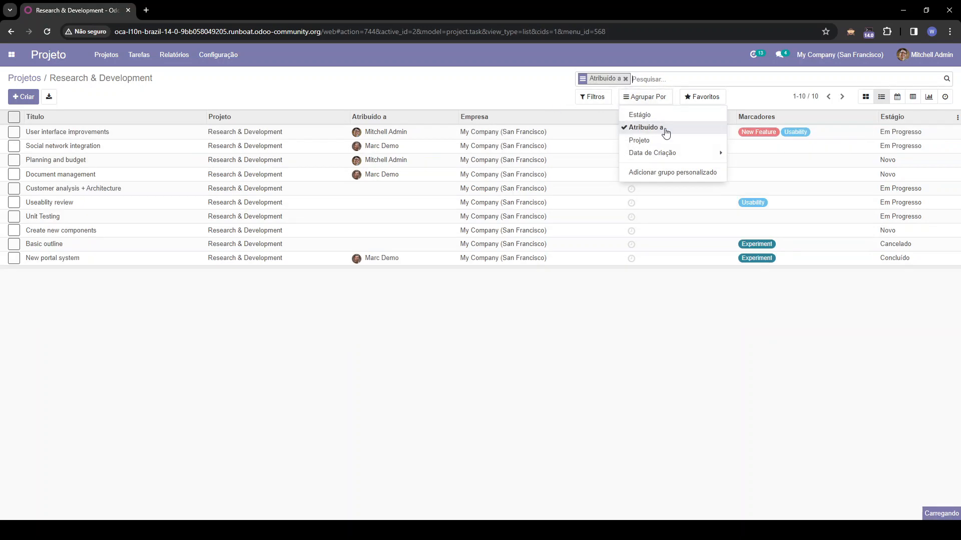
pyautogui.click(358, 325)
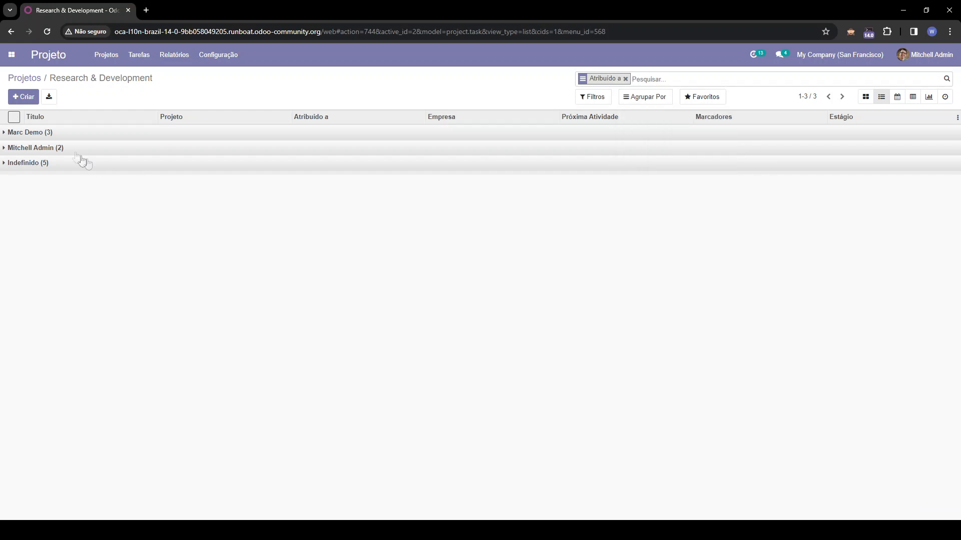
pyautogui.click(67, 148)
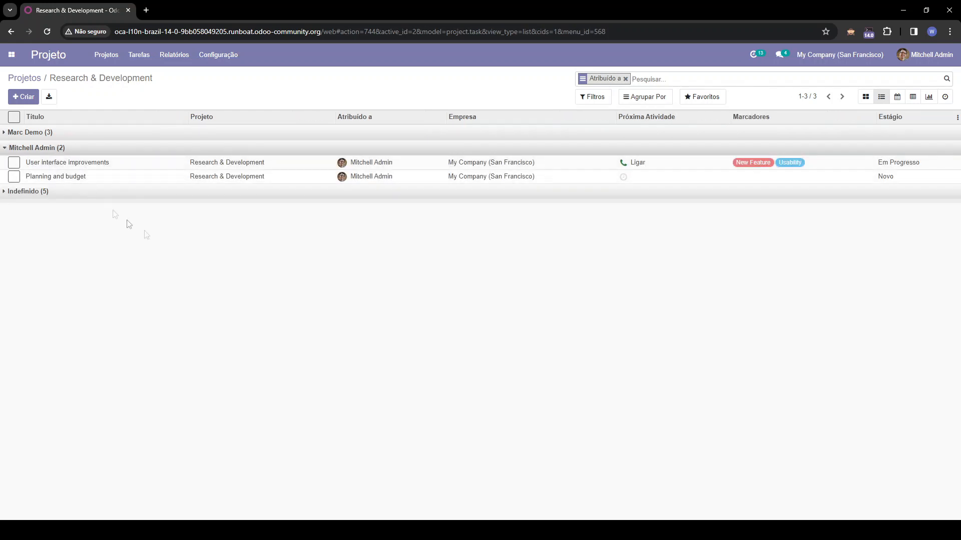
# - Add Estágio as a second grouping level below Atribuído a, expand the remaining assignee groups and the administrator's Novo and Em Progresso subgroups
pyautogui.click(646, 97)
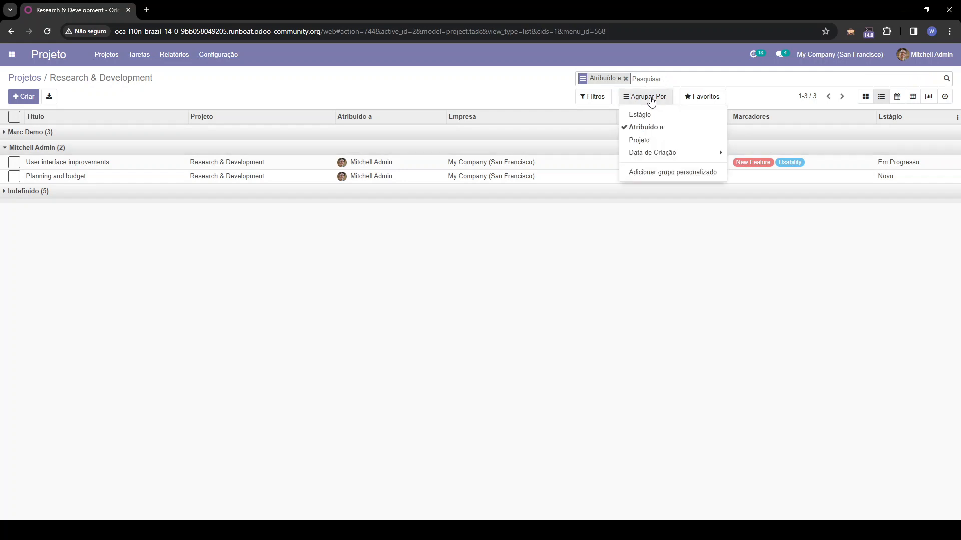
pyautogui.click(658, 116)
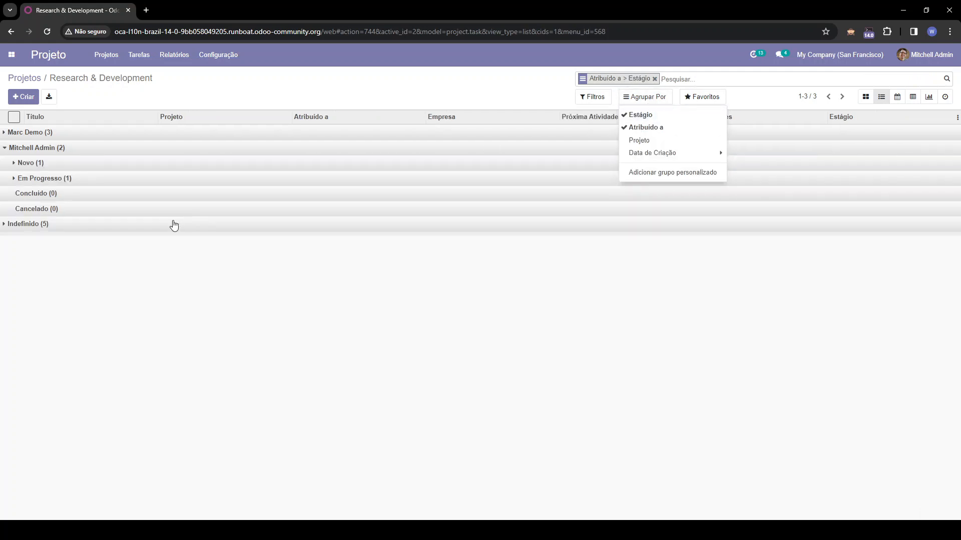
pyautogui.click(122, 132)
pyautogui.click(53, 285)
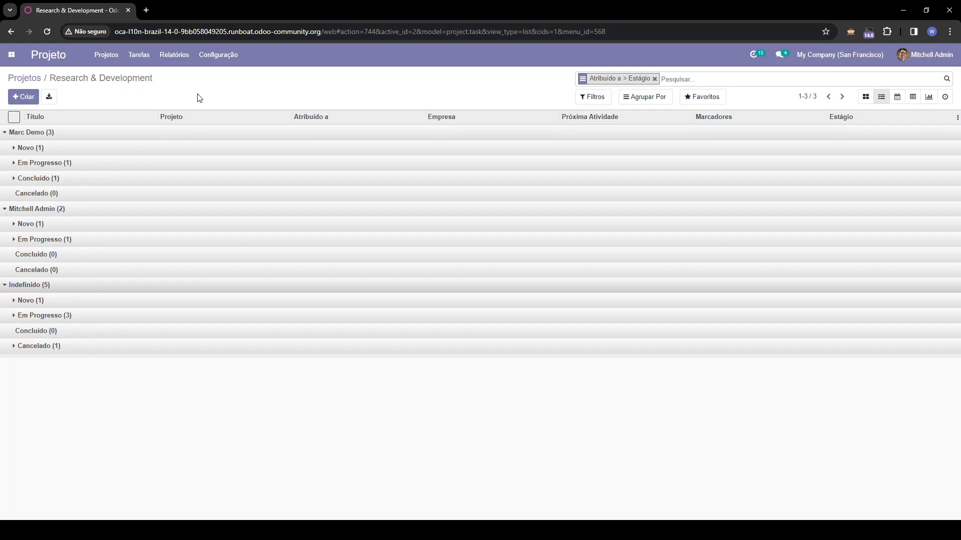
pyautogui.click(32, 224)
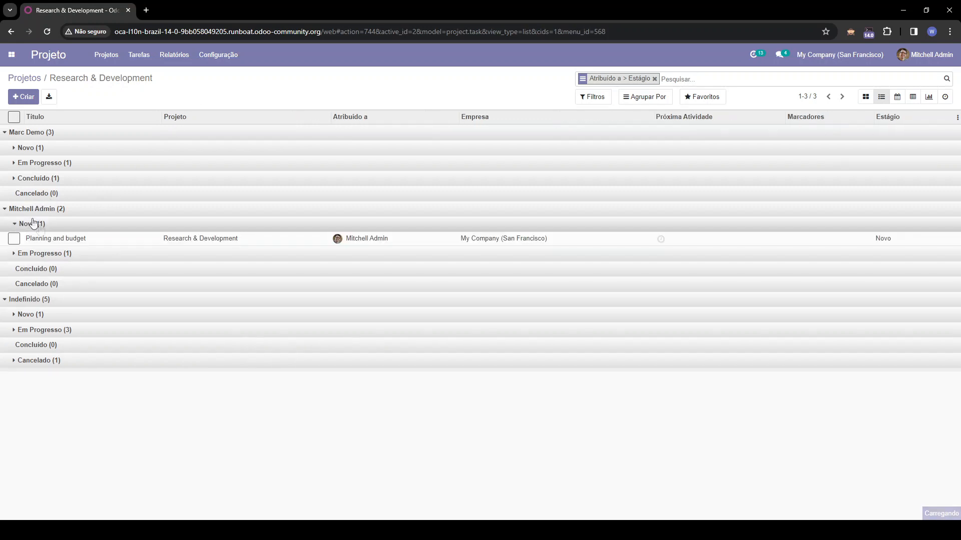
pyautogui.click(51, 256)
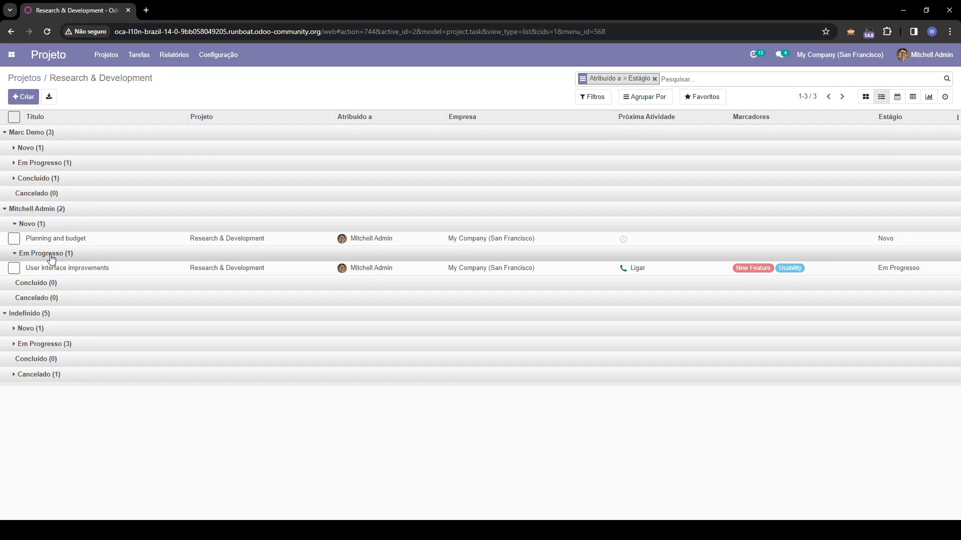
# - Clear the grouping and show the project's tasks in the calendar view
pyautogui.click(654, 78)
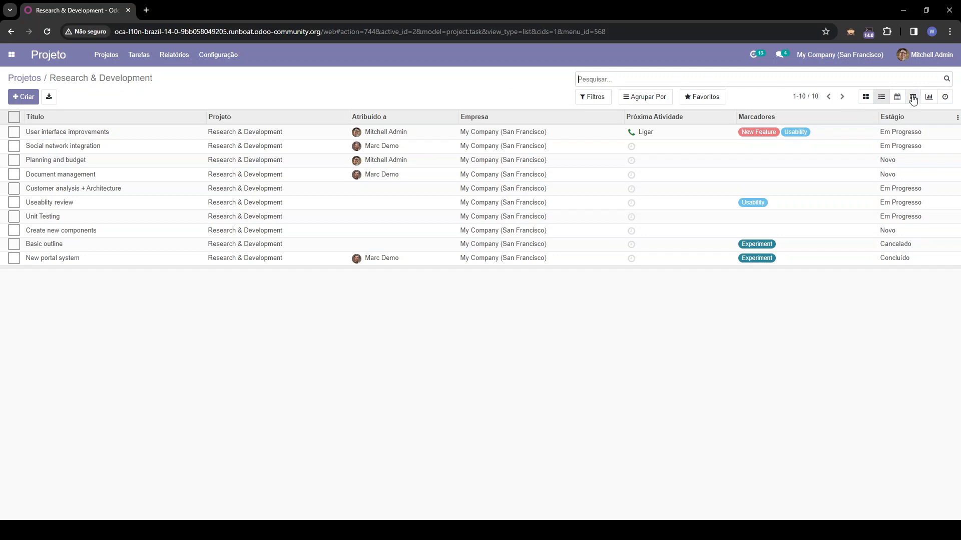
pyautogui.click(896, 97)
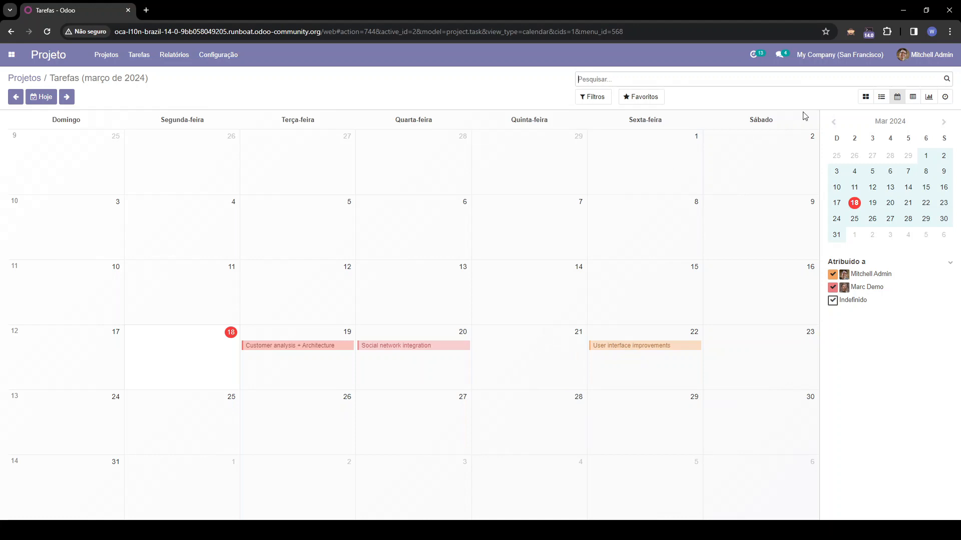
# - Show the tasks as a pivot table, collapse its total row and expand the rows by Atribuído a
pyautogui.click(912, 97)
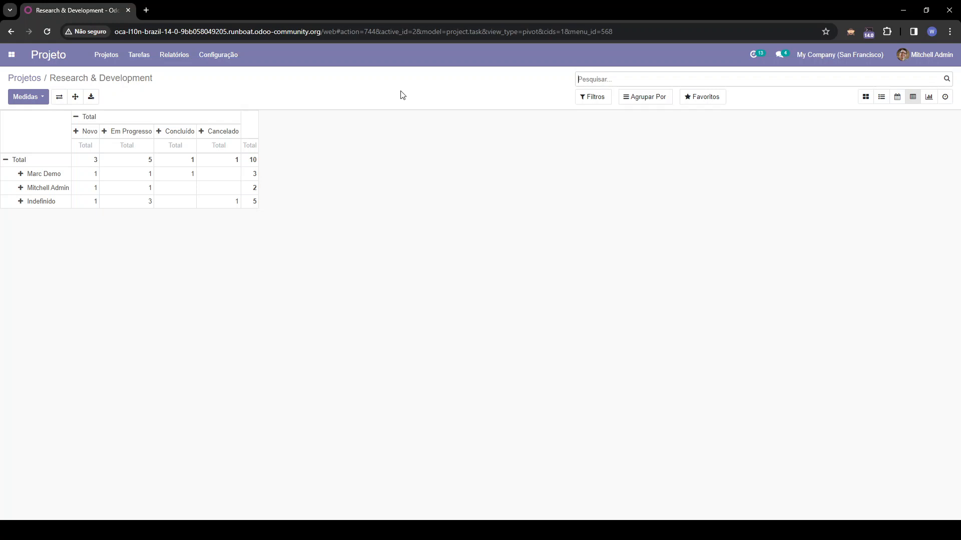
pyautogui.click(6, 161)
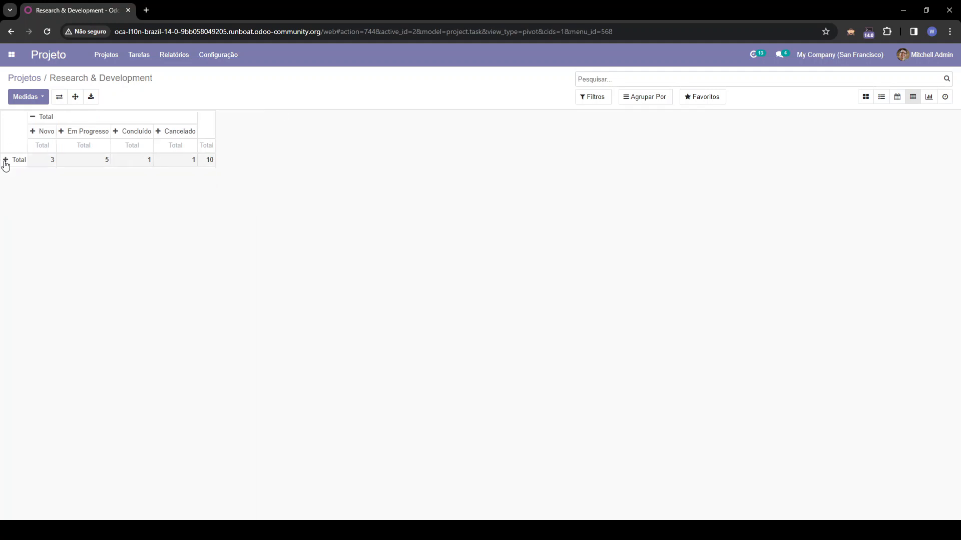
pyautogui.click(6, 161)
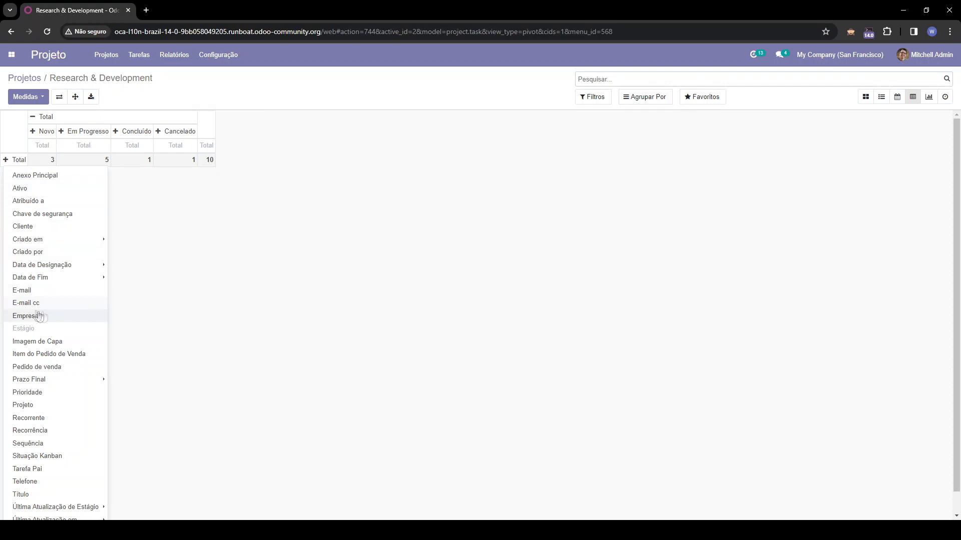
pyautogui.click(58, 202)
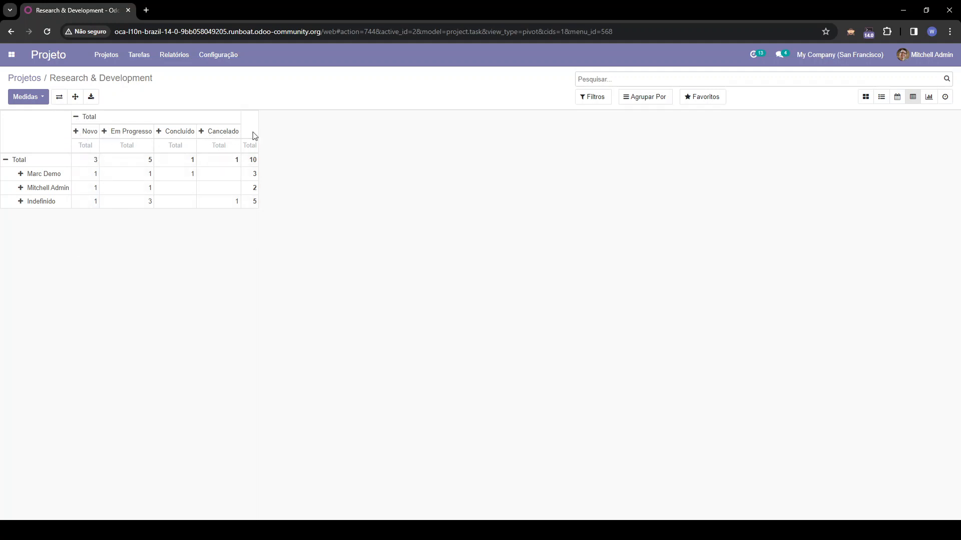
# - Regroup the pivot table's columns by Prioridade and review the available measures, keeping Total selected
pyautogui.click(76, 117)
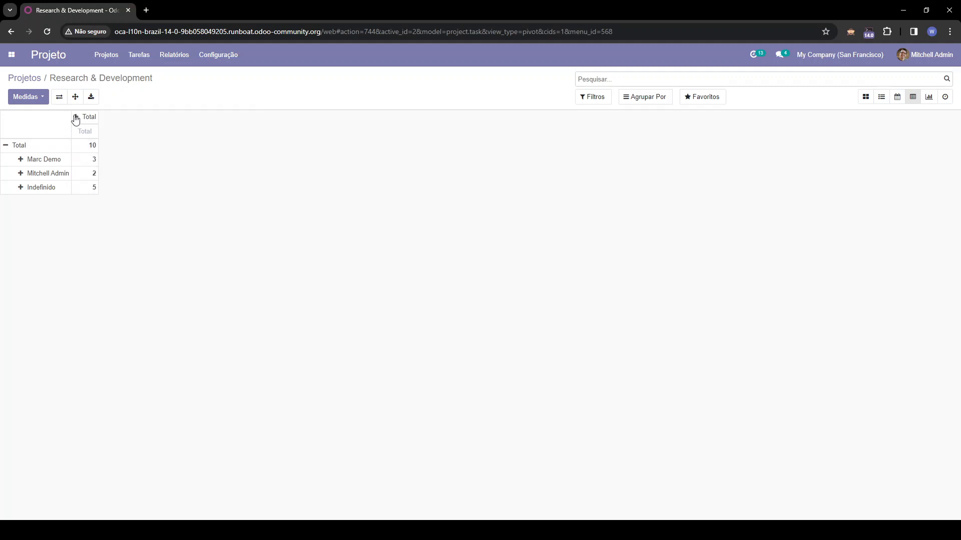
pyautogui.click(76, 119)
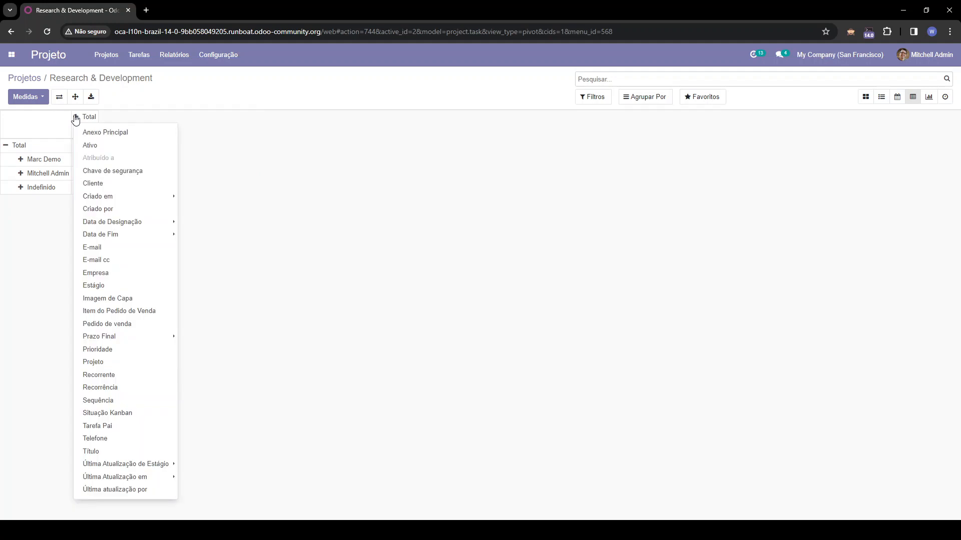
pyautogui.click(106, 350)
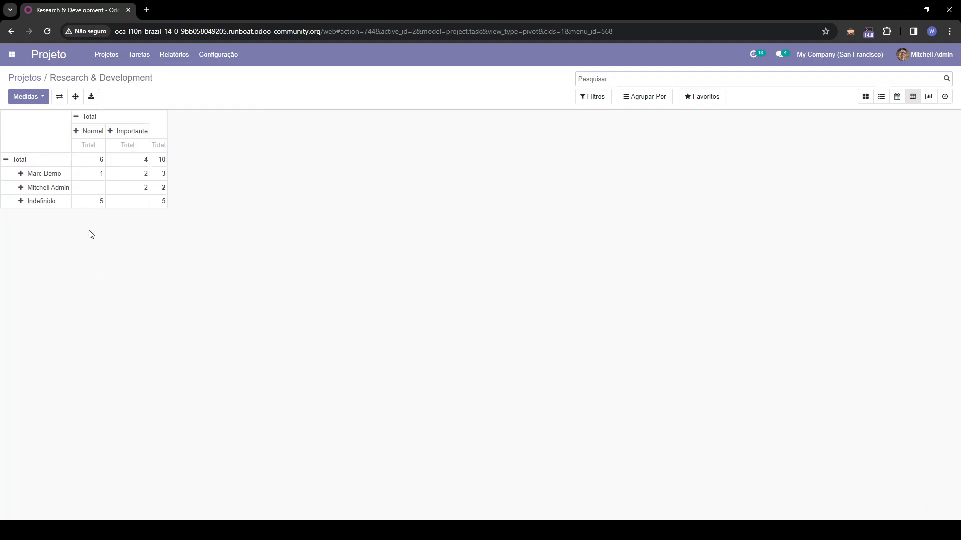
pyautogui.click(26, 97)
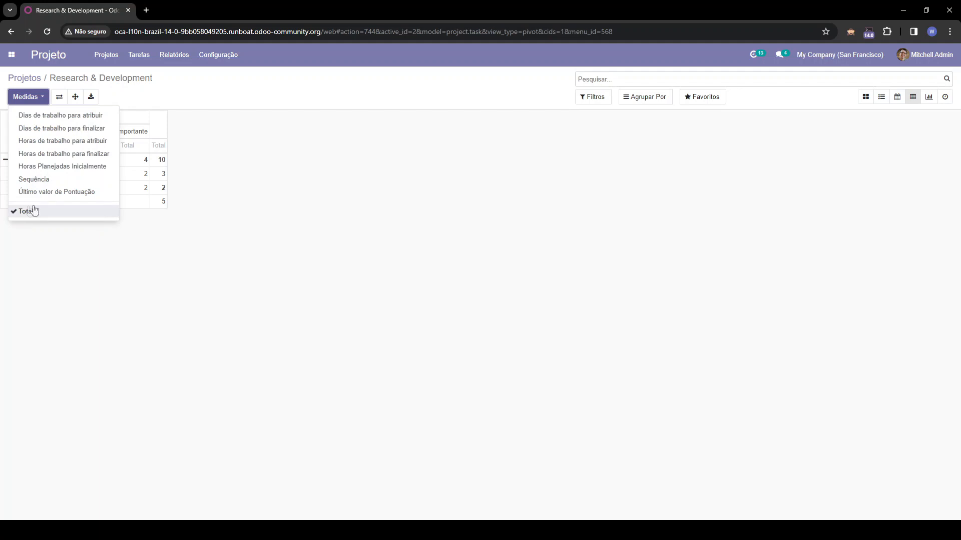
pyautogui.click(176, 233)
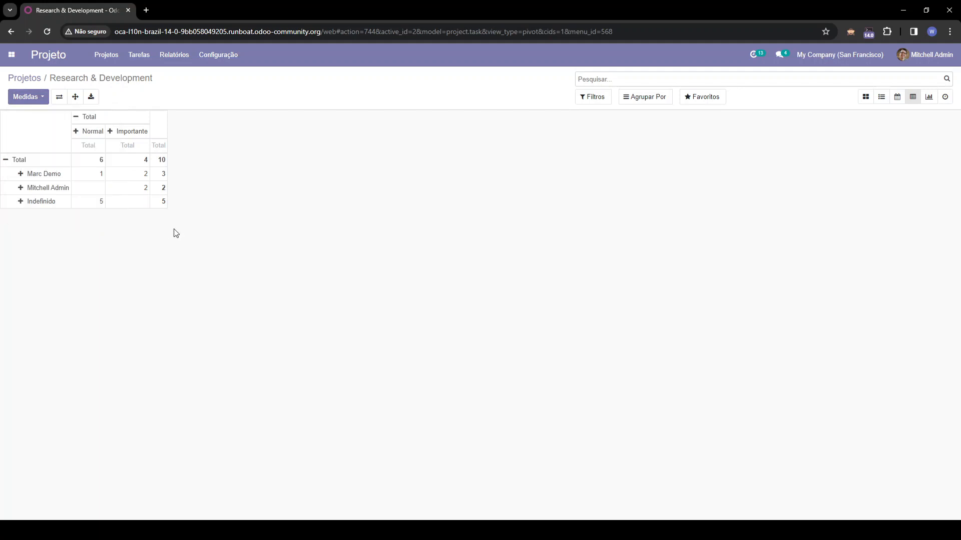
# - View the tasks behind the administrator's Importante count and behind the Importante total, returning to the pivot table each time
pyautogui.click(146, 192)
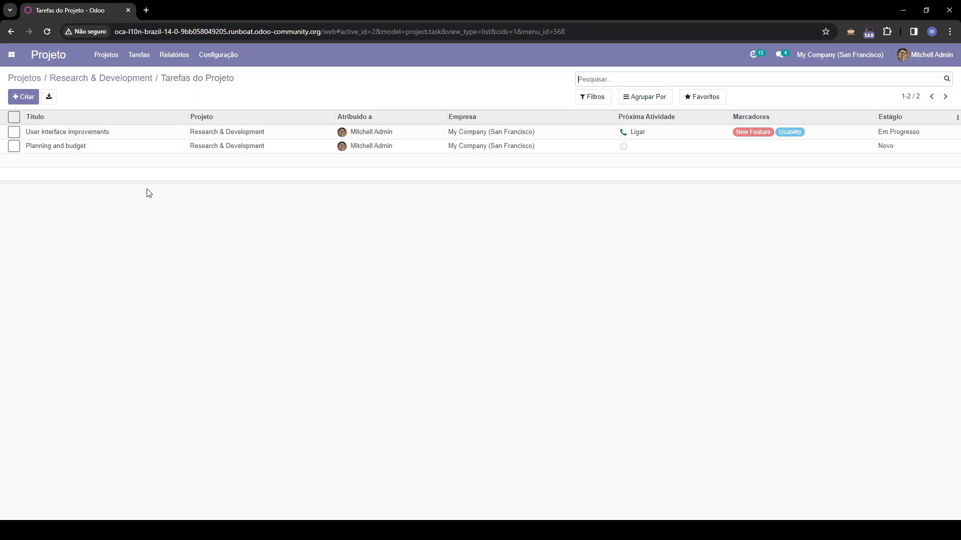
pyautogui.click(128, 78)
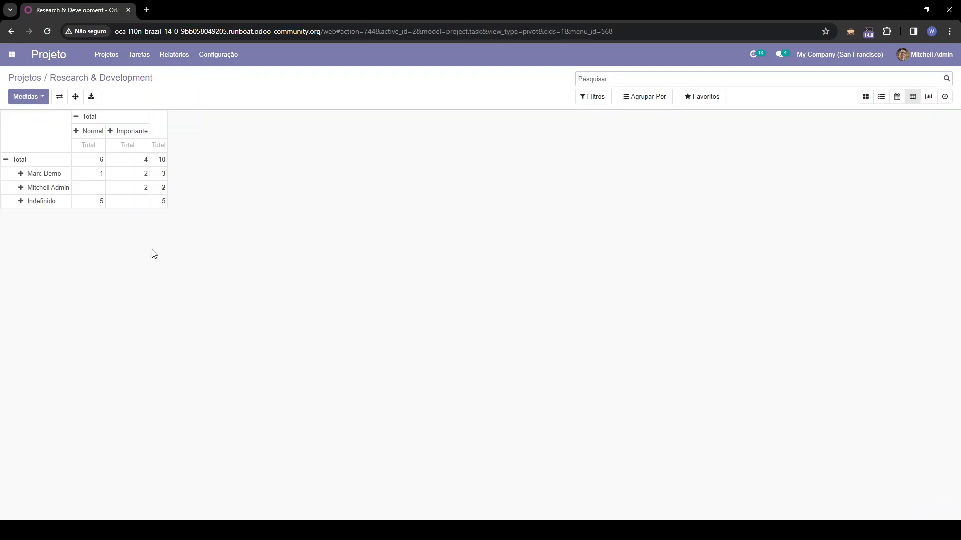
pyautogui.click(147, 161)
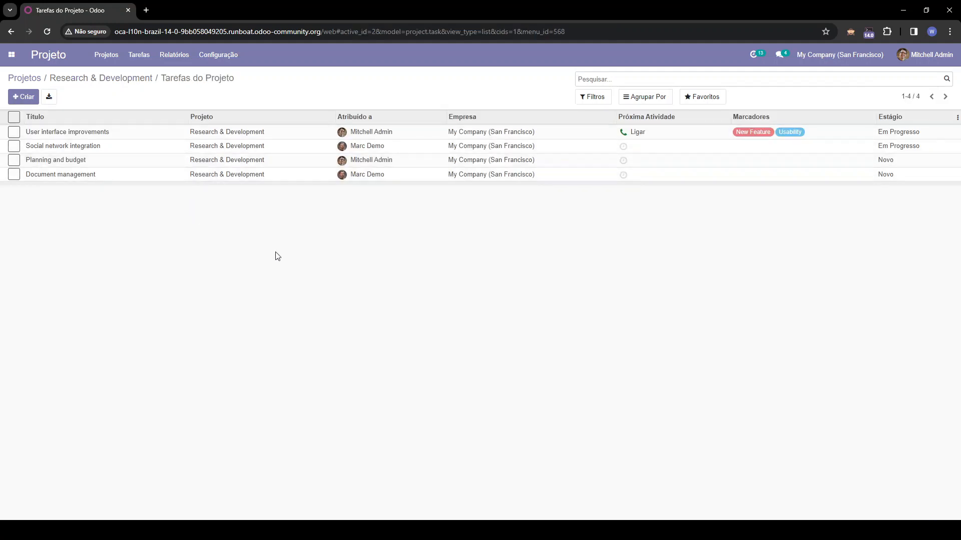
pyautogui.click(106, 77)
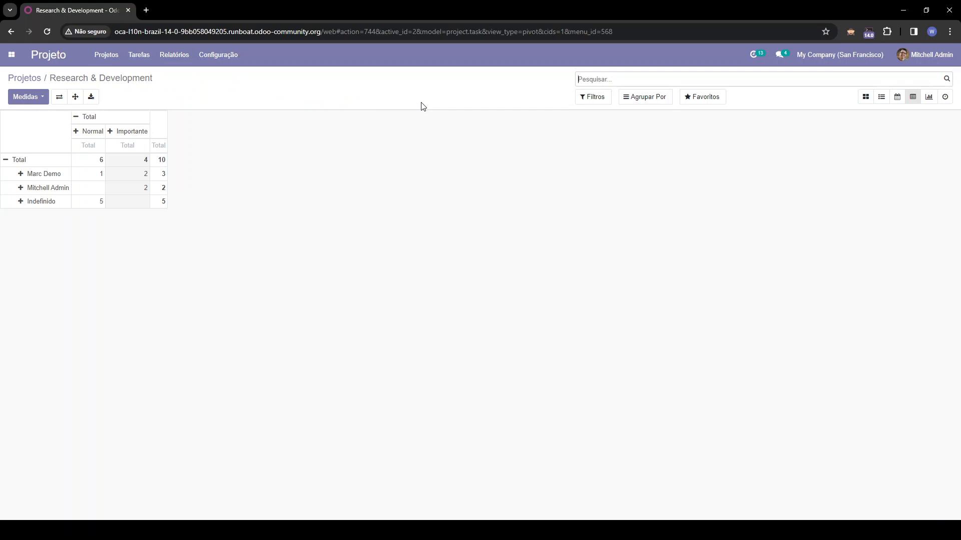
# - Show the tasks in the graph view, switch to the line chart and the pie chart, and review the available measures
pyautogui.click(929, 97)
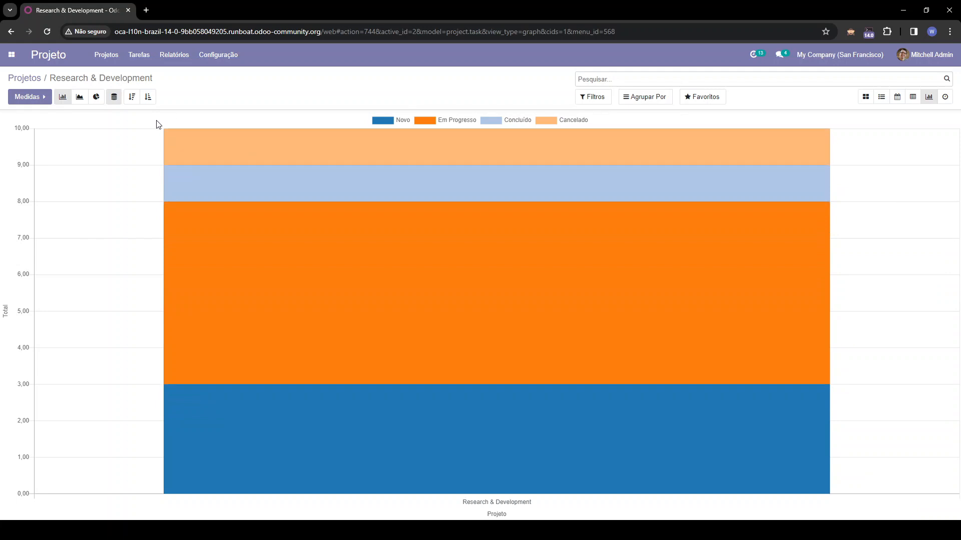
pyautogui.click(80, 97)
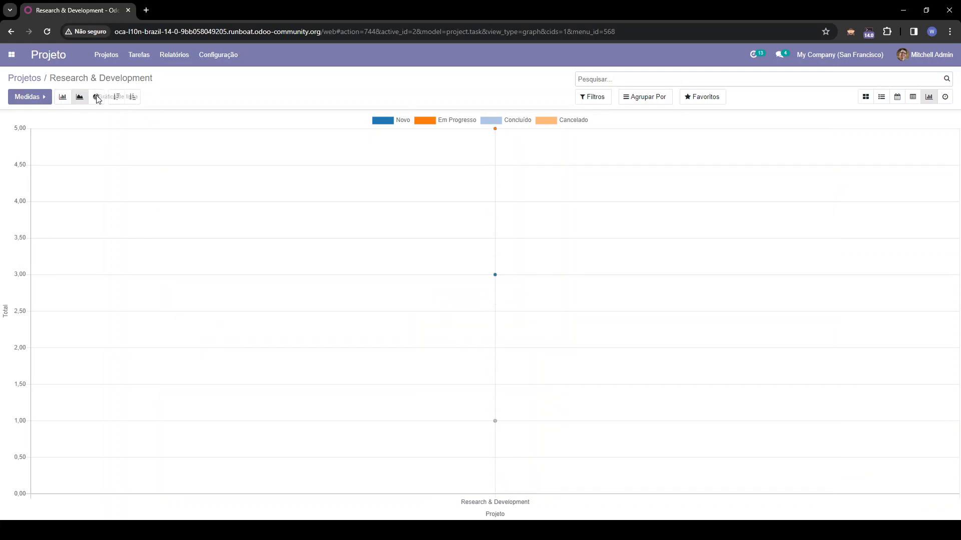
pyautogui.click(96, 97)
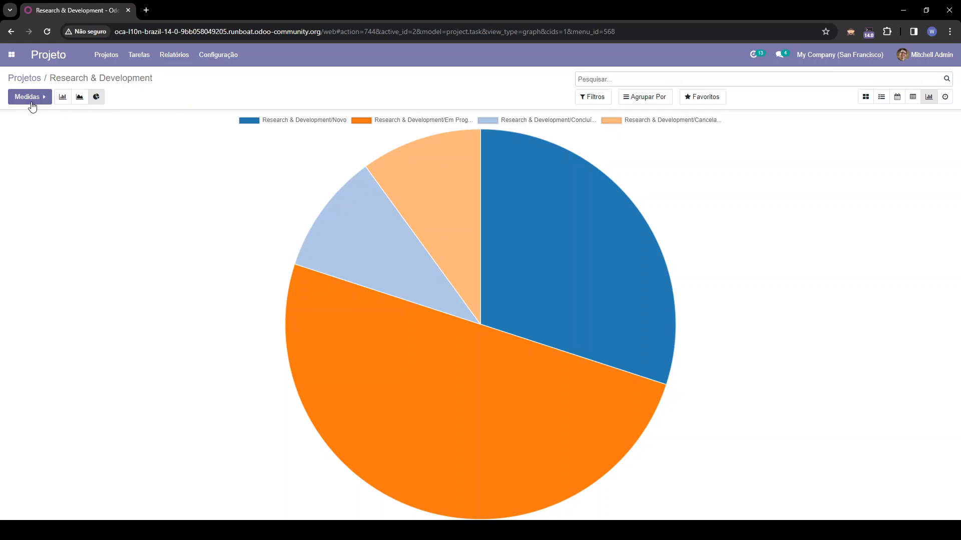
pyautogui.click(29, 98)
pyautogui.click(203, 104)
pyautogui.moveTo(414, 188)
# - Hide the Novo and Cancelado slices of the pie chart and show both again
pyautogui.click(289, 121)
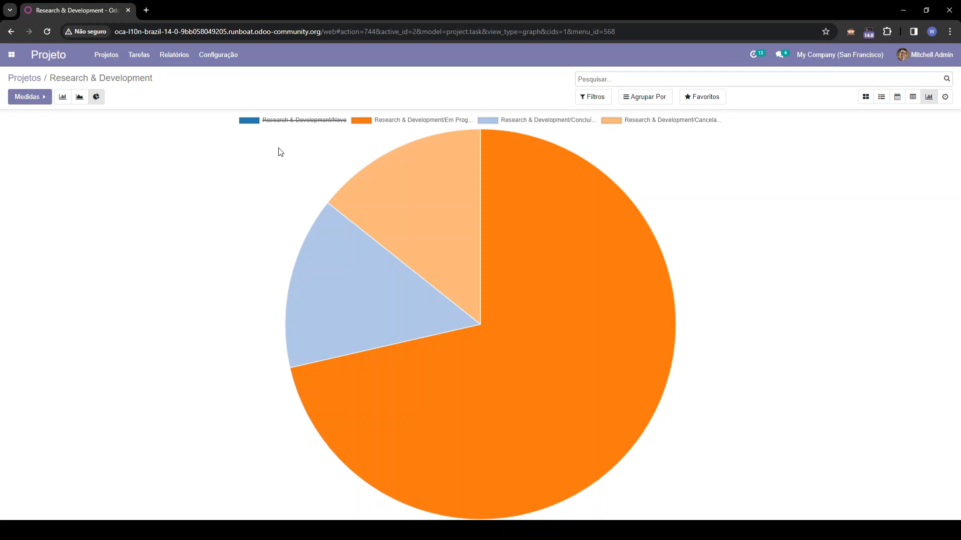
pyautogui.click(655, 121)
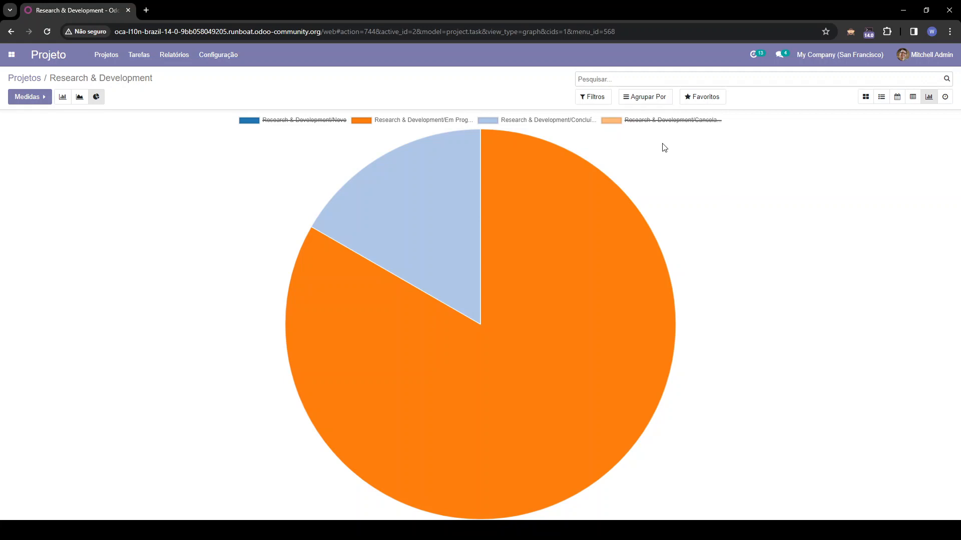
pyautogui.click(661, 120)
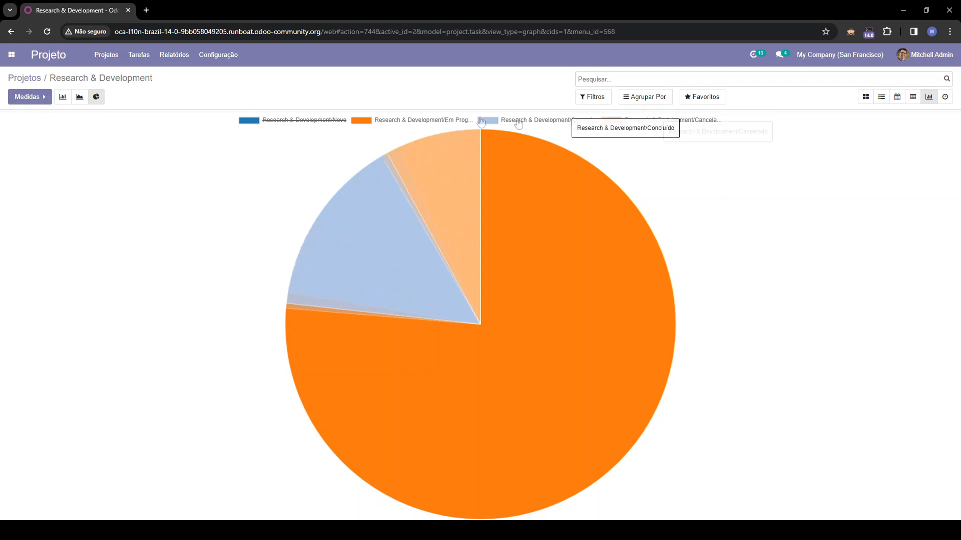
pyautogui.click(294, 121)
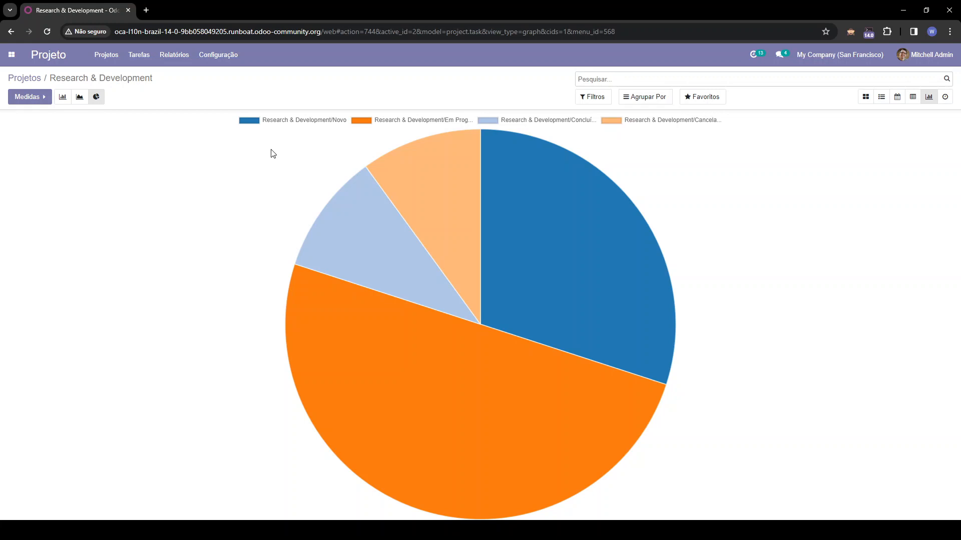
# - View the project's scheduled activities in the activity view and return to the task list
pyautogui.click(944, 98)
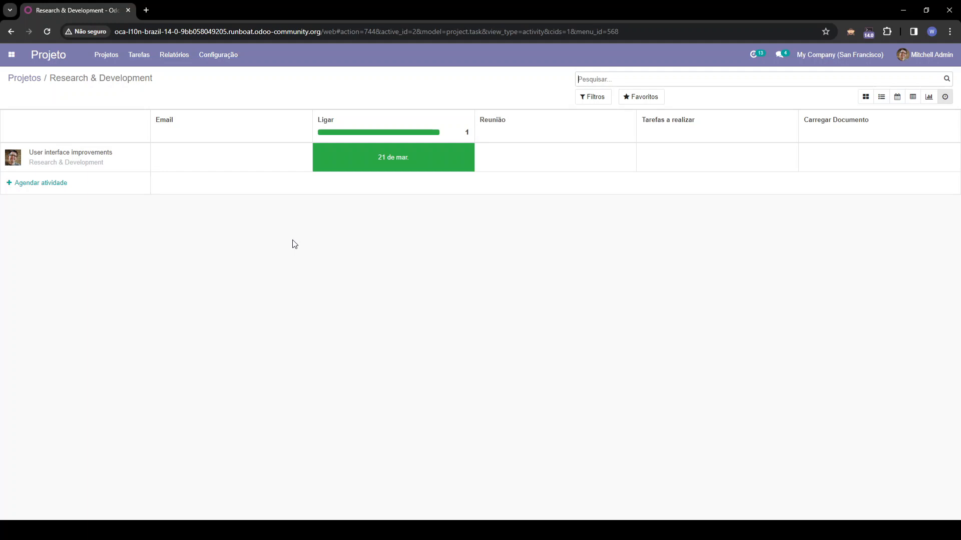
pyautogui.click(881, 97)
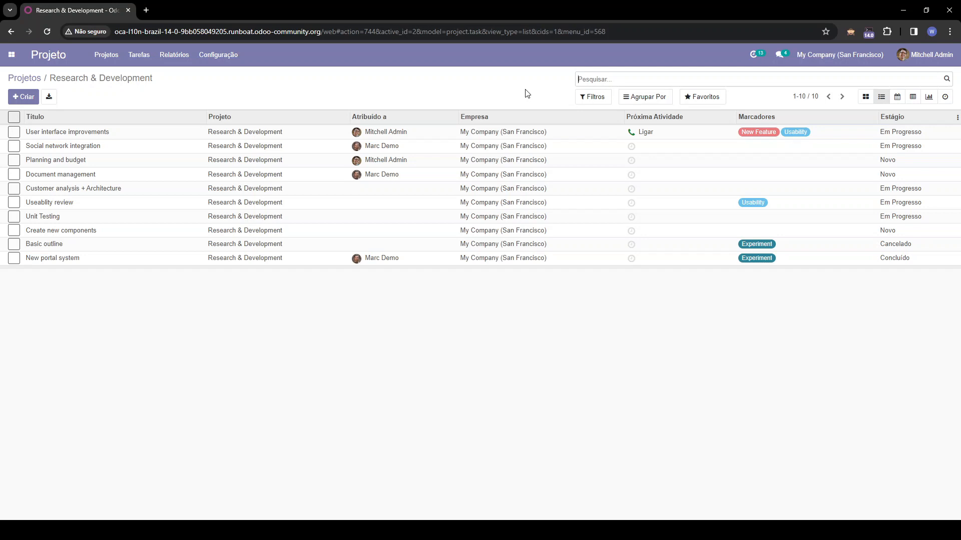
# - Filter the task list by Prazo Final está definido and group it by Atribuído a
pyautogui.click(584, 100)
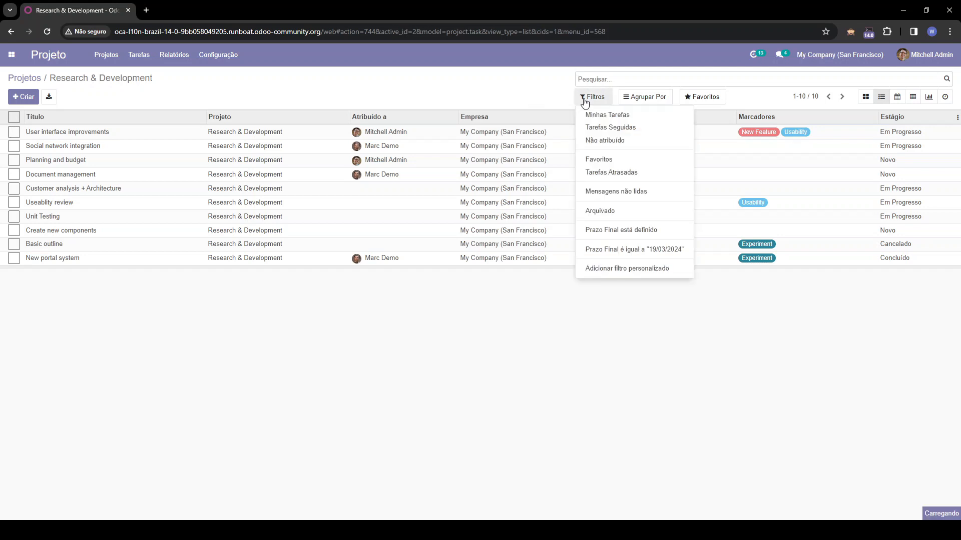
pyautogui.click(611, 230)
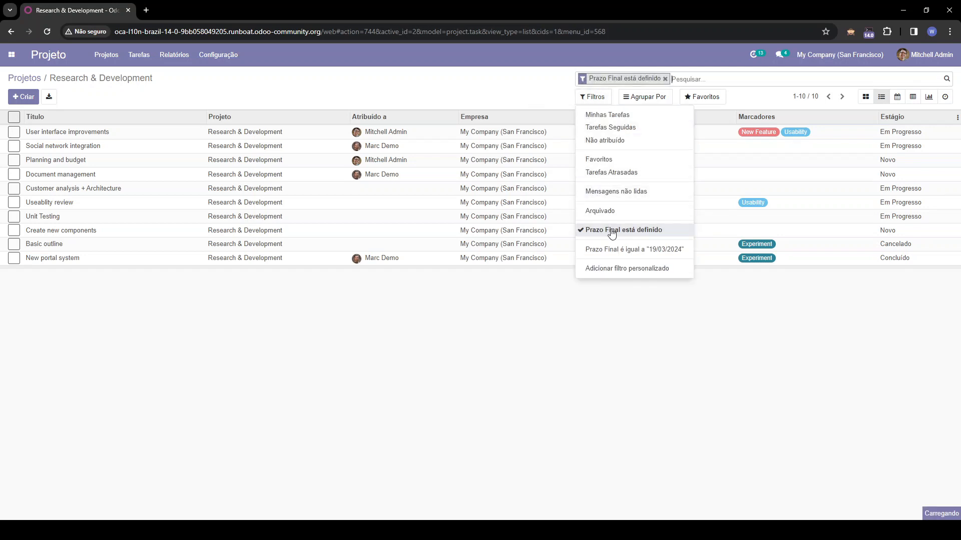
pyautogui.click(520, 94)
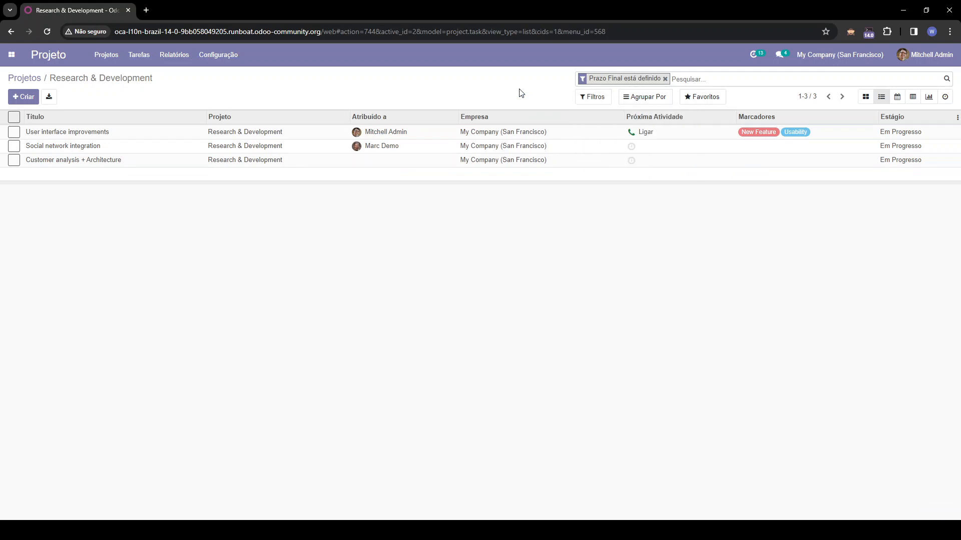
pyautogui.click(637, 97)
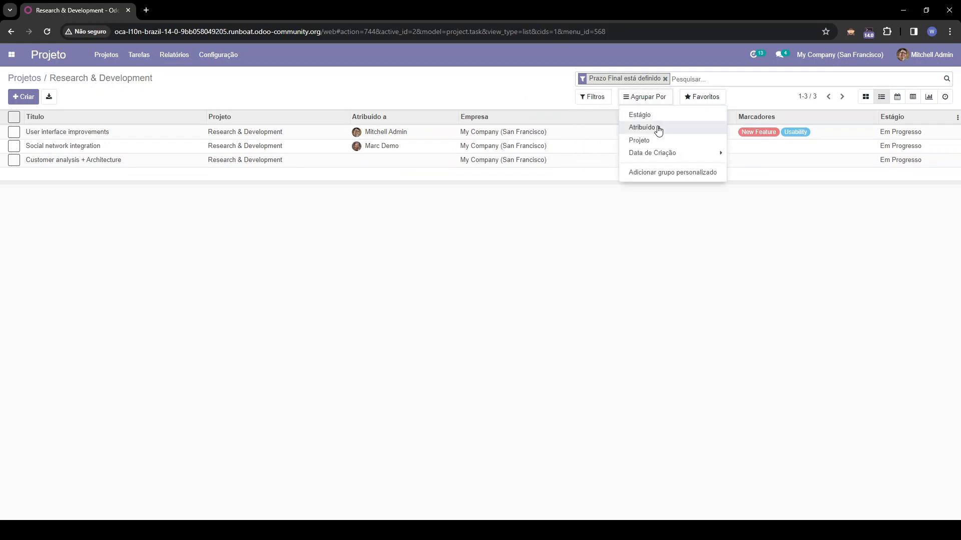
pyautogui.click(650, 128)
pyautogui.click(517, 92)
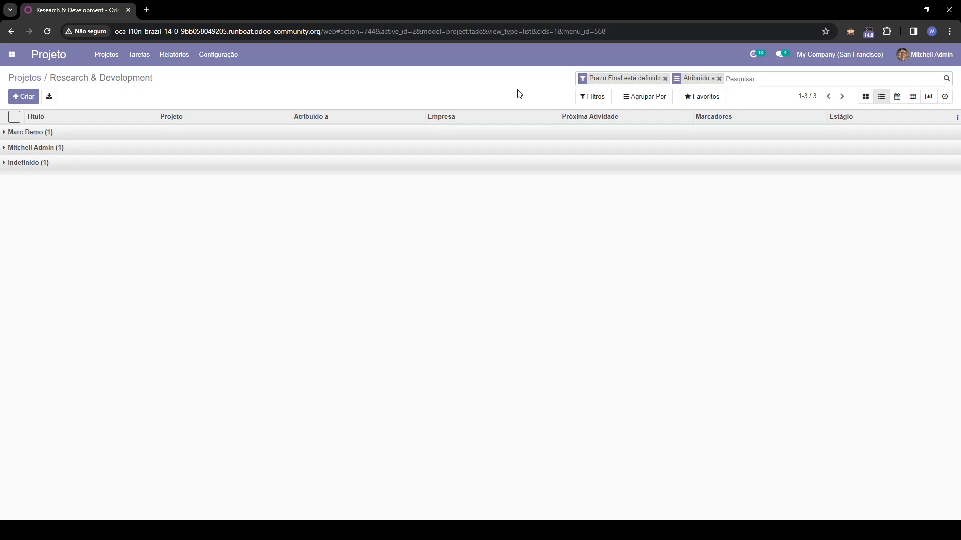
# - Save the current task search as a favorite named Tarefas with the Usar por padrão option enabled
pyautogui.click(687, 102)
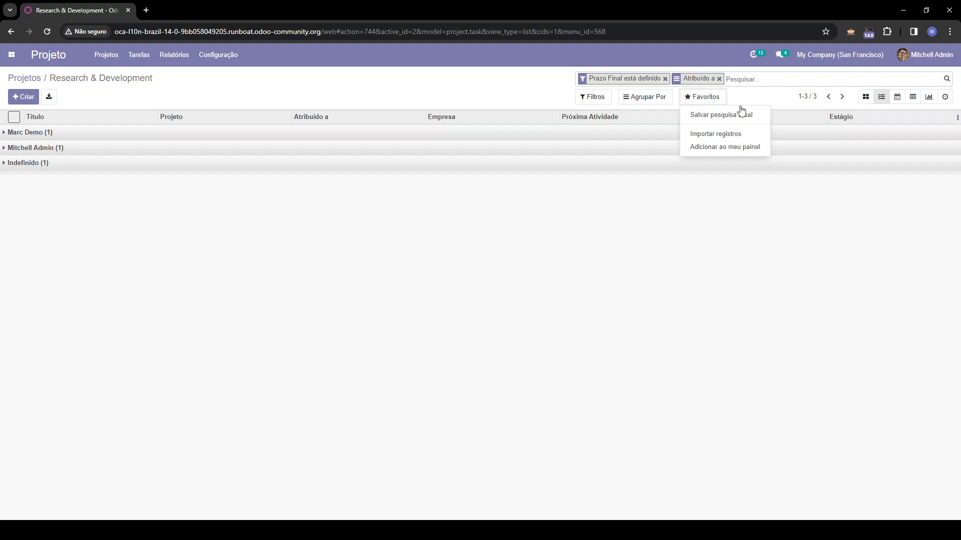
pyautogui.click(755, 120)
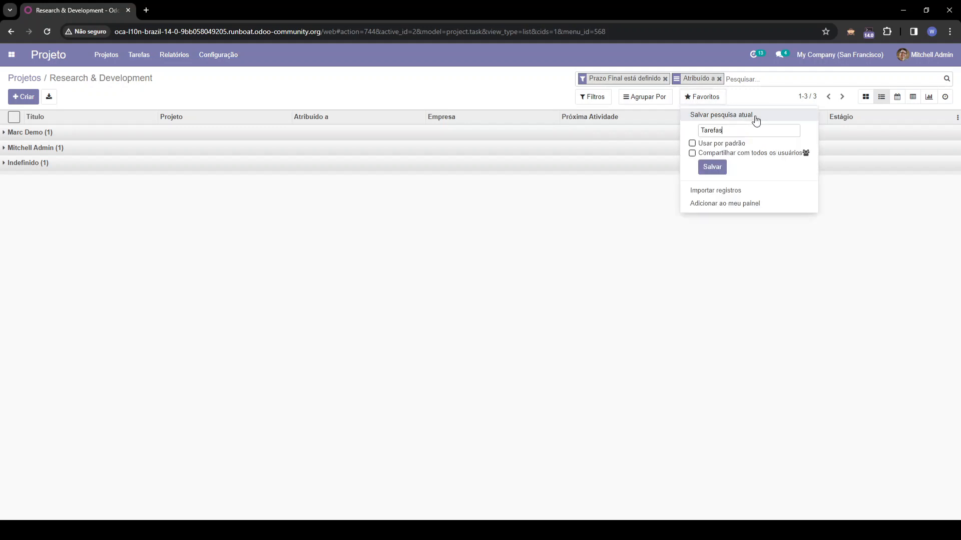
pyautogui.click(692, 144)
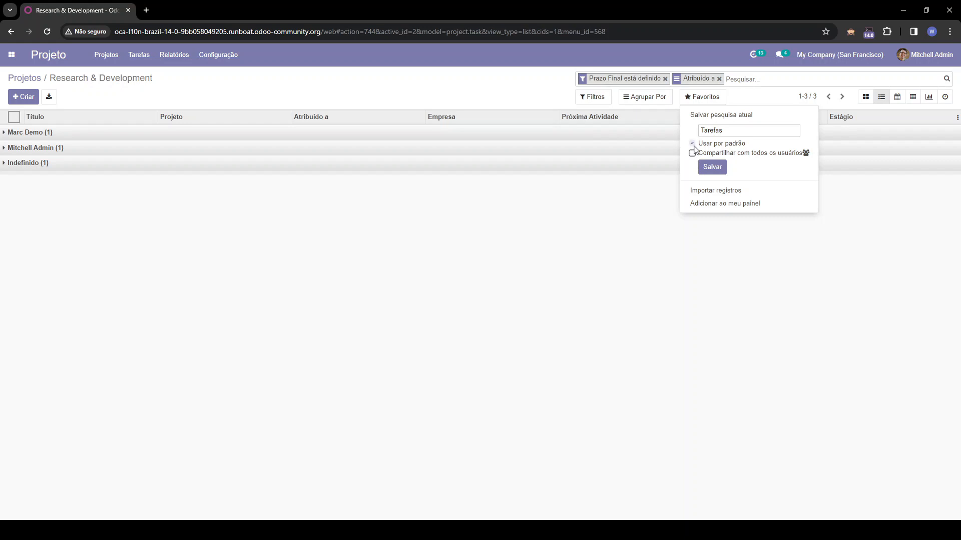
pyautogui.click(693, 153)
pyautogui.click(692, 143)
pyautogui.click(712, 167)
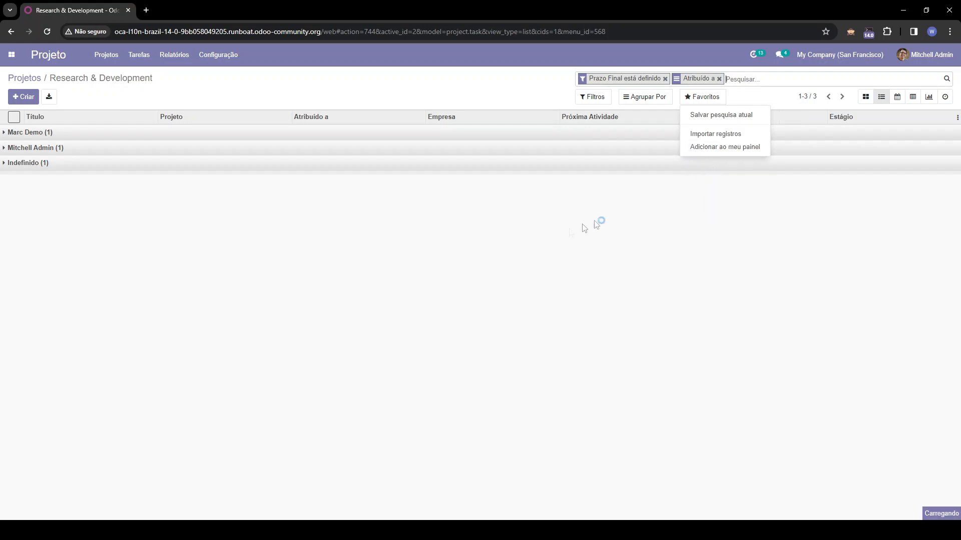
pyautogui.click(494, 249)
# - Reopen the Research & Development project's tasks from the projects overview and show them in the list view
pyautogui.click(22, 78)
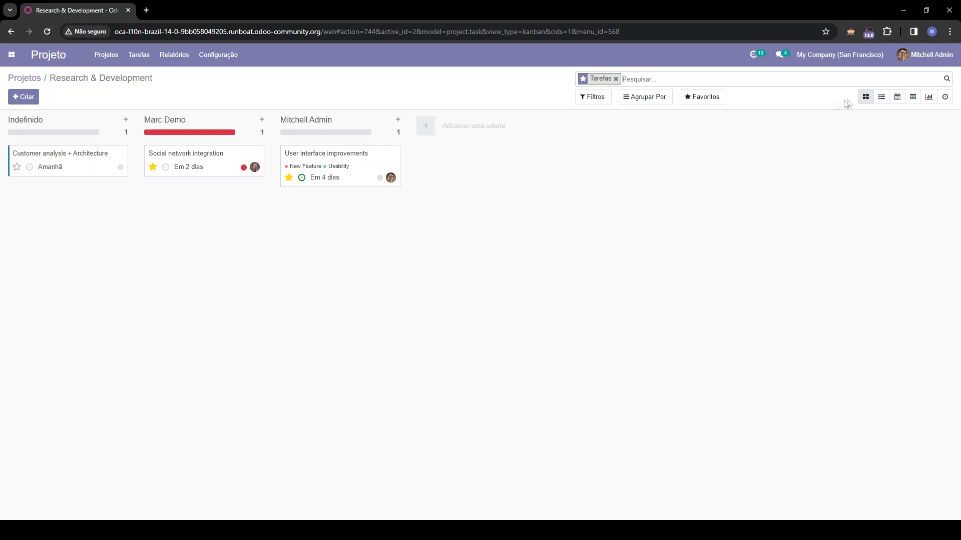
pyautogui.click(882, 98)
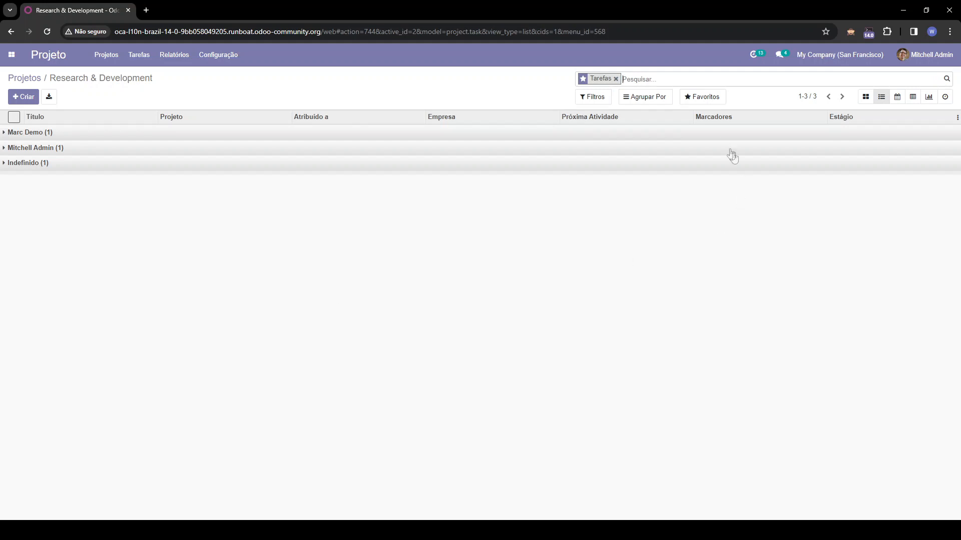
# - Save the current search as a second favorite named Tarefas X
pyautogui.click(710, 97)
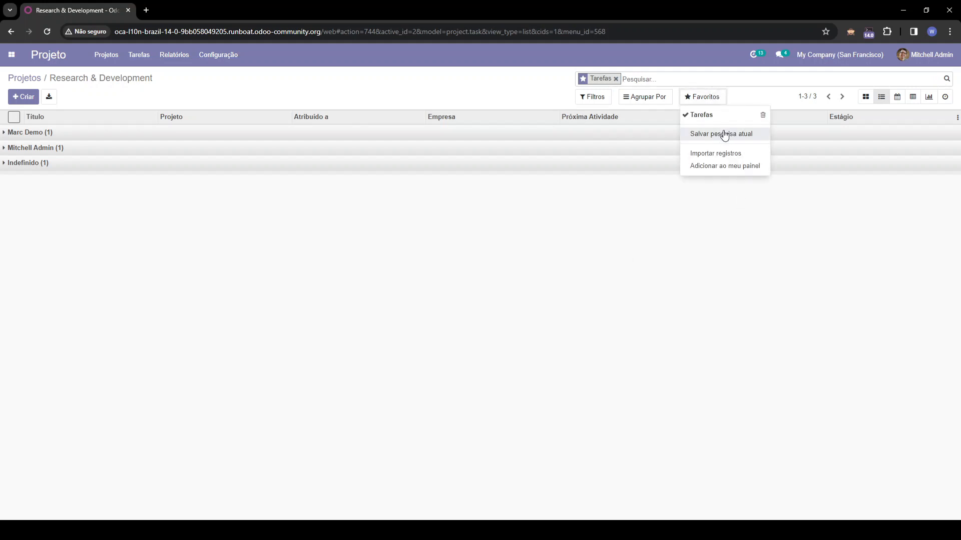
pyautogui.click(725, 134)
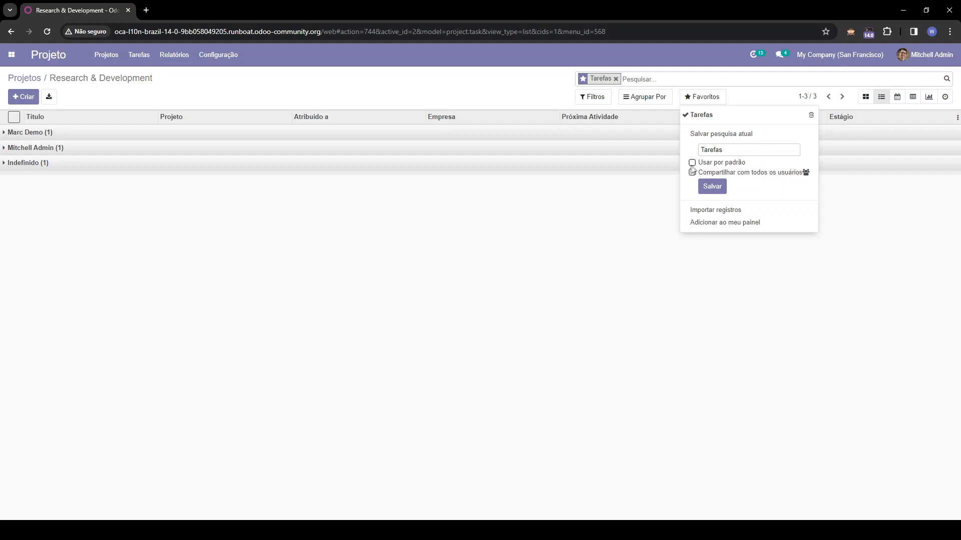
pyautogui.click(711, 185)
pyautogui.click(652, 186)
# - Switch between the saved favorites Tarefas and Tarefas X, ending with Tarefas X applied to the task list
pyautogui.click(703, 96)
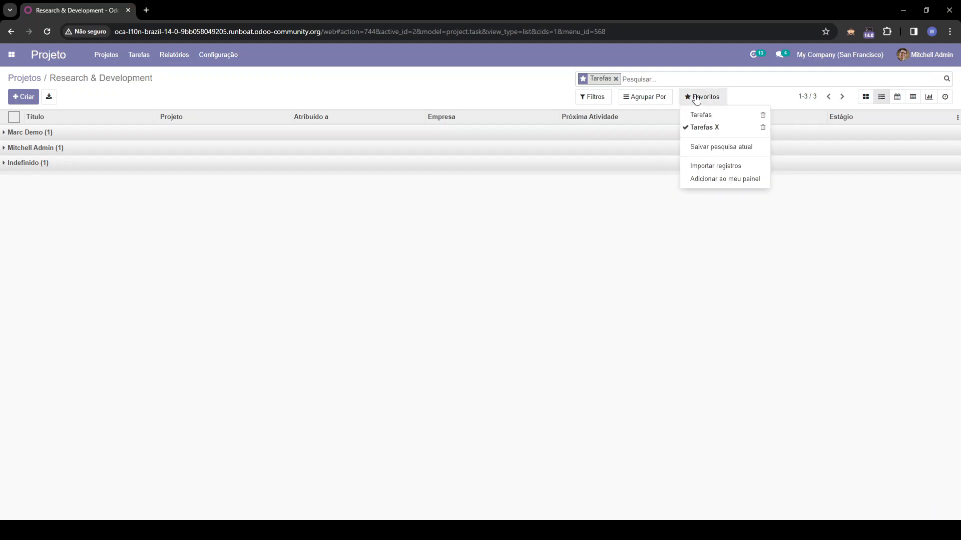
pyautogui.click(704, 119)
pyautogui.click(705, 128)
pyautogui.click(707, 118)
pyautogui.click(708, 129)
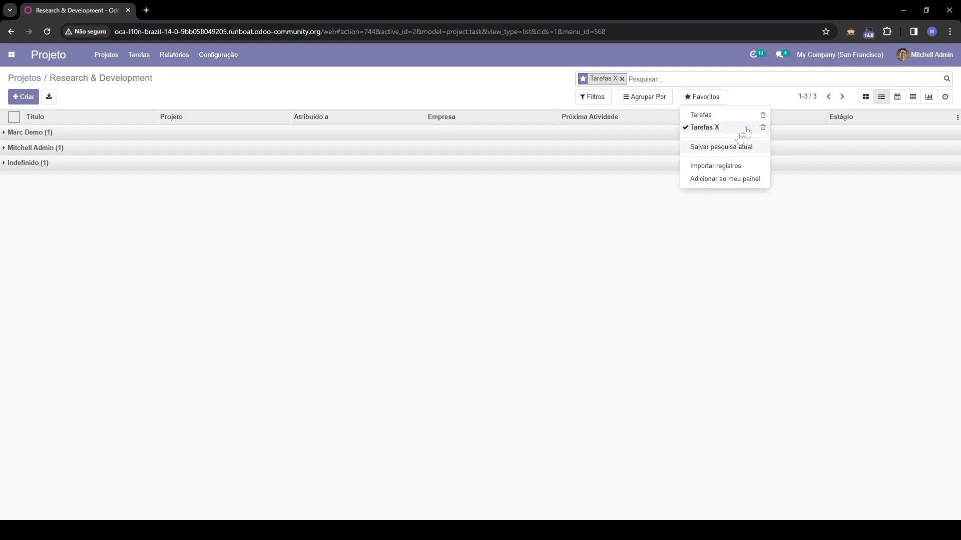
# - Delete the saved favorites Tarefas X and Tarefas
pyautogui.click(762, 128)
pyautogui.click(349, 122)
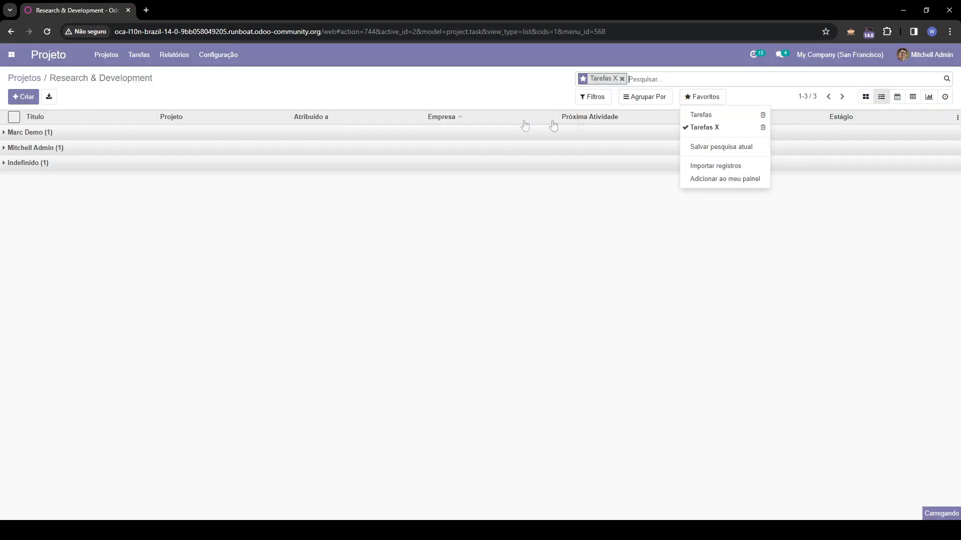
pyautogui.click(763, 115)
pyautogui.click(350, 125)
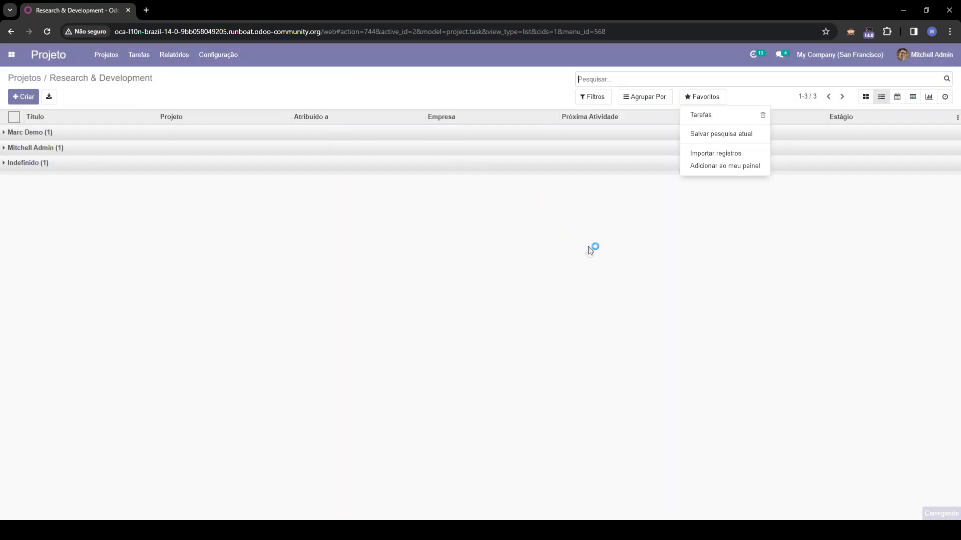